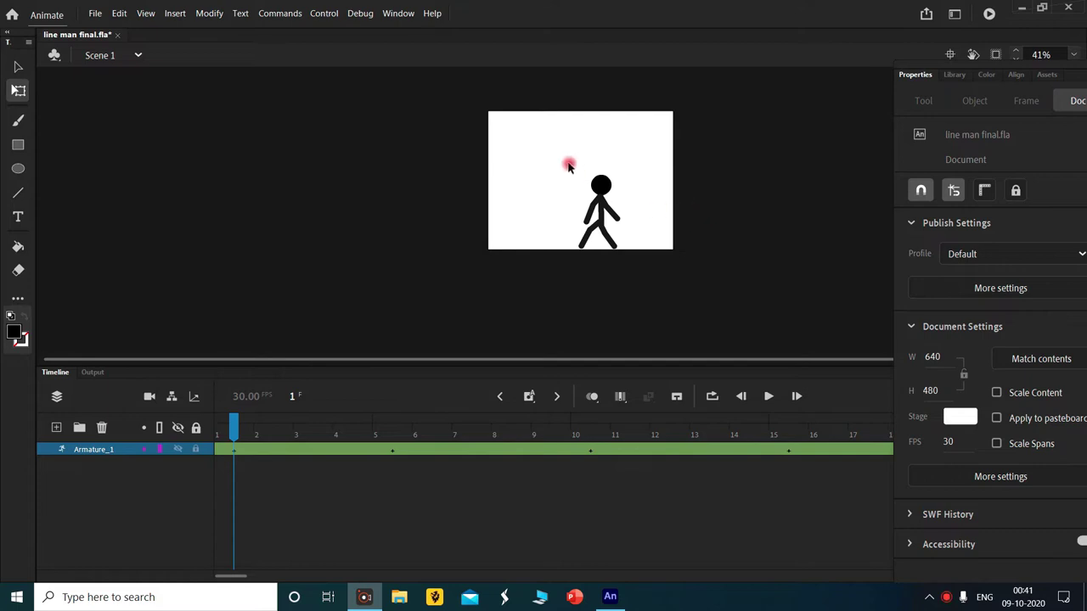
Move the whole stick figure up and left on the stage to about X 269, Y 163
left_click(624, 248)
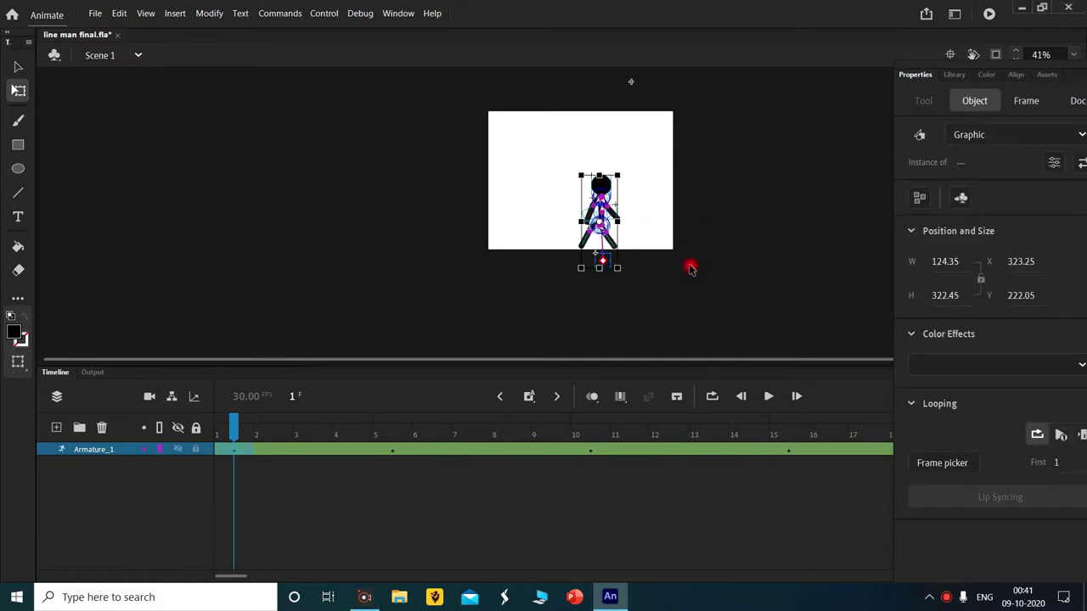
key("Up")
key("Up")
key("Up")
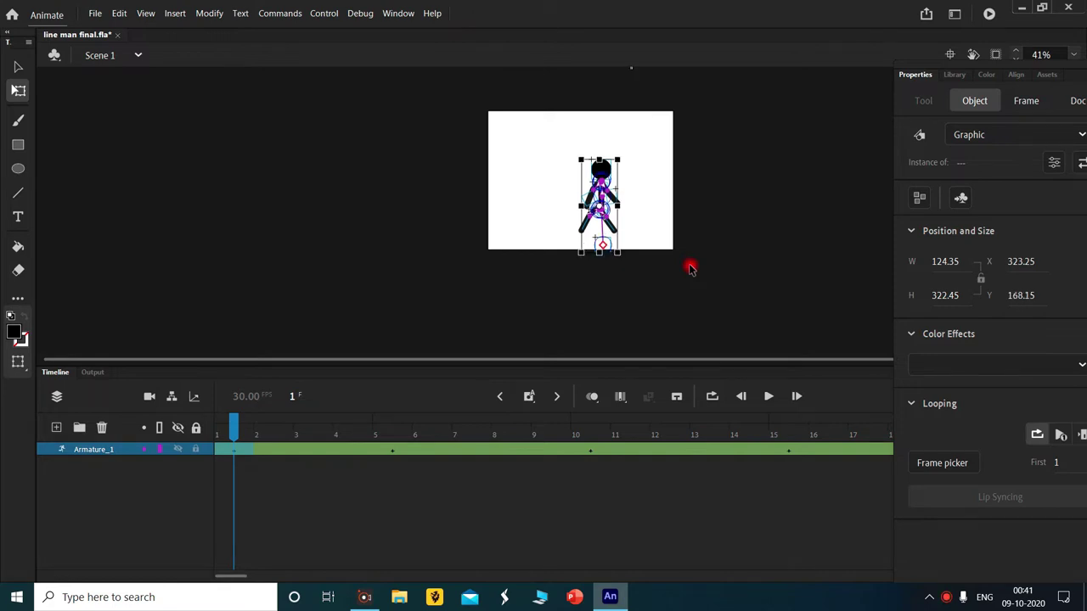
key("Left")
key("Left")
key("Left")
key("Left")
key("Left")
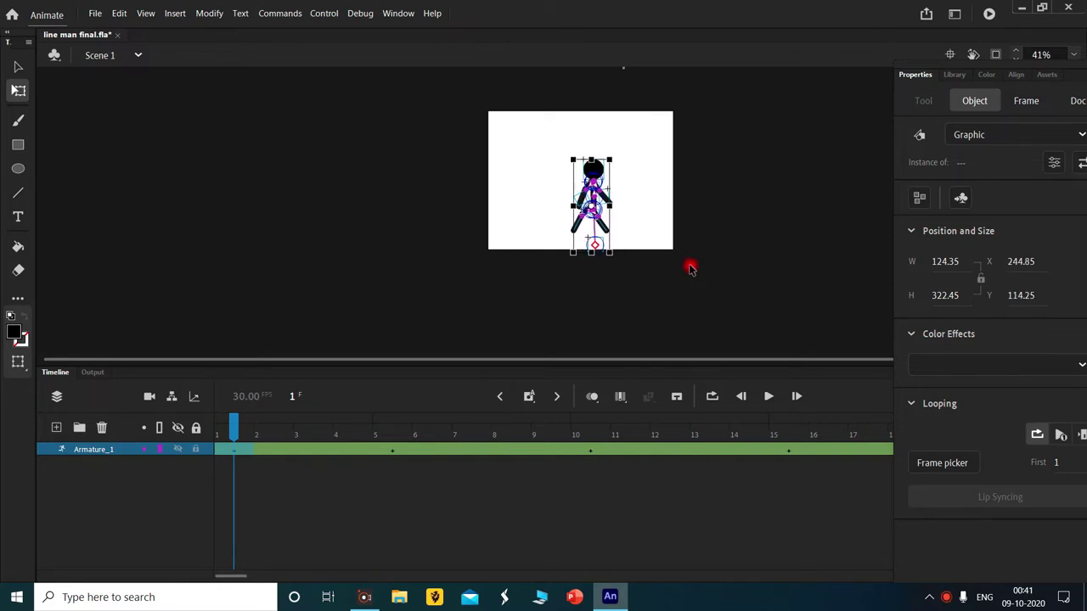
key("ctrl+z")
key("ctrl+z")
key("ctrl+z")
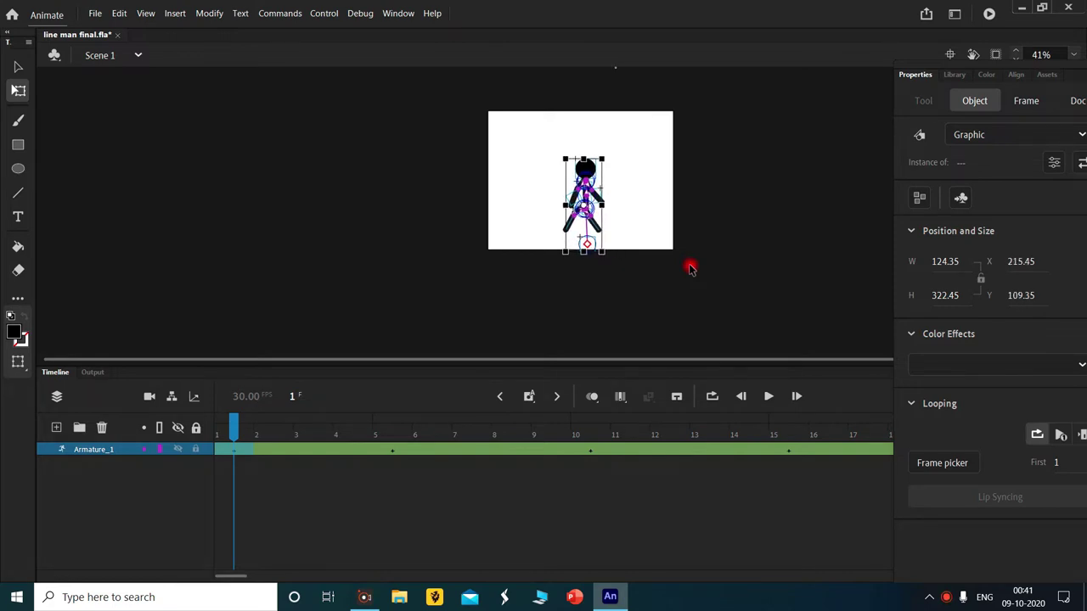
key("ctrl+z")
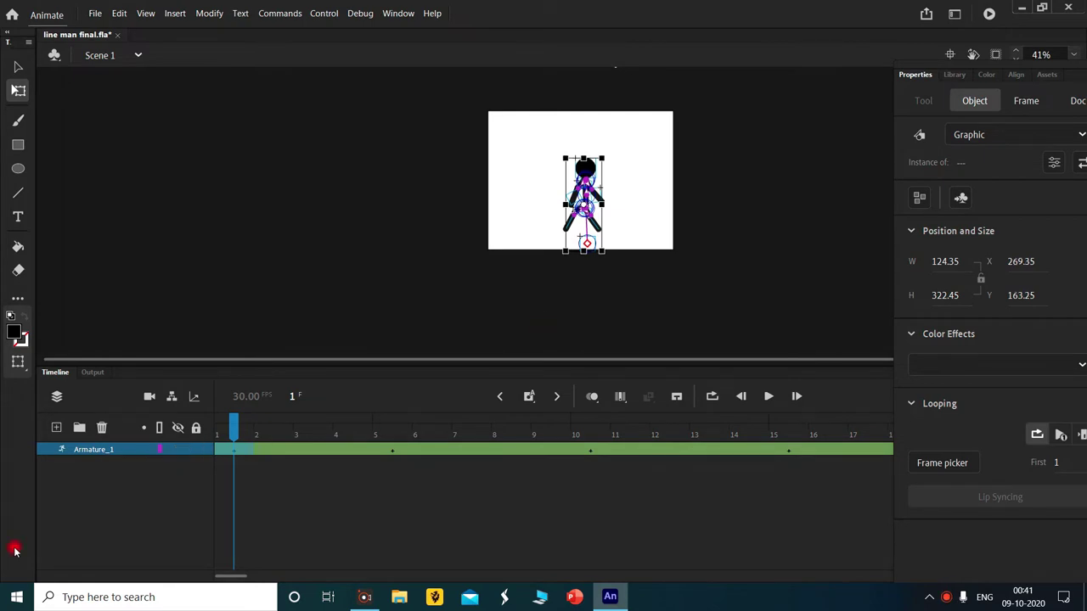
left_click(108, 178)
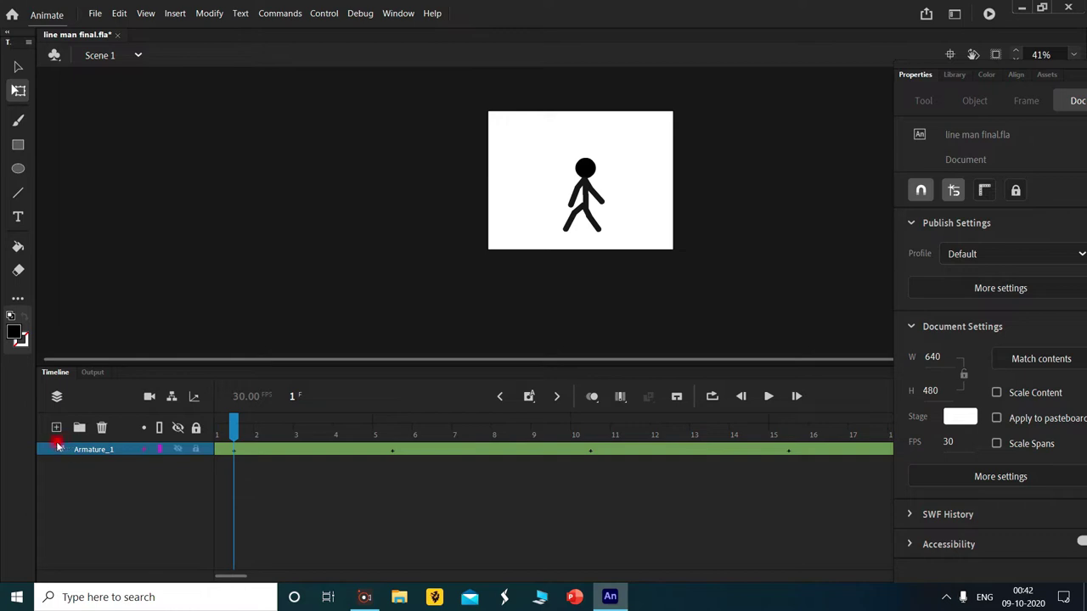
Add a new layer beneath the Armature_1 layer and lock Armature_1
left_click(56, 428)
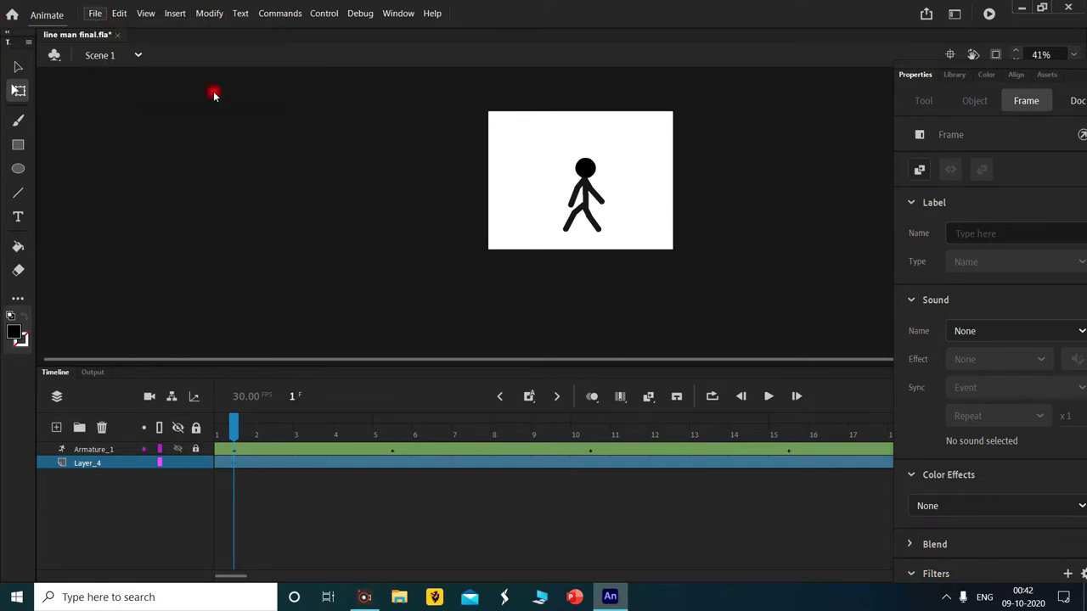
Import seamless-landscape-background-cartoon-horizontal-vector-20997528.jpg from Downloads into the library without replacing existing items
left_click(119, 13)
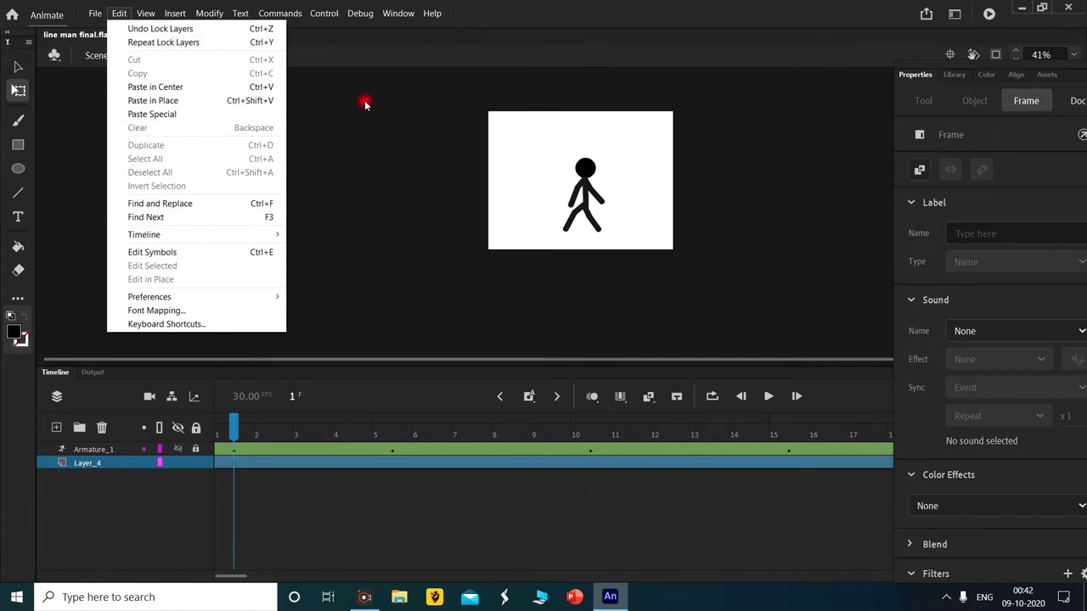
left_click(145, 13)
left_click(95, 13)
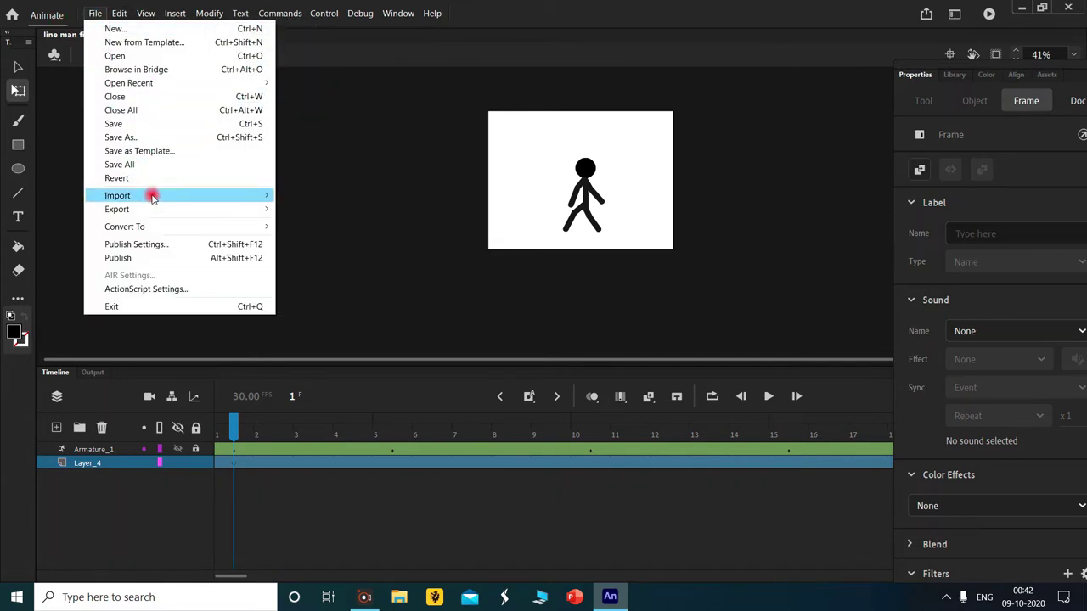
mouse_move(154, 196)
left_click(399, 211)
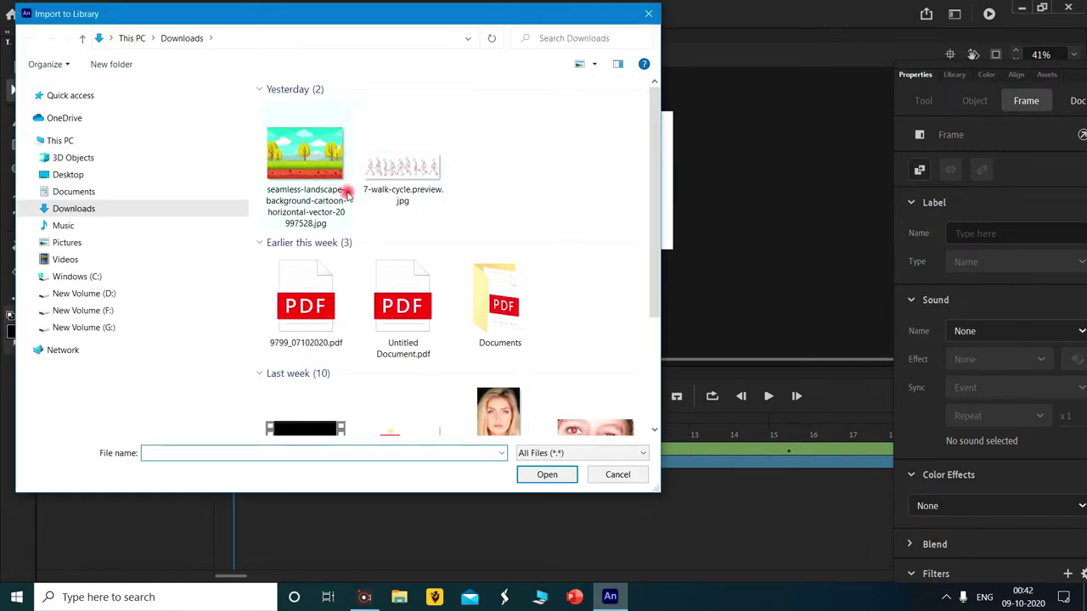
double_click(340, 190)
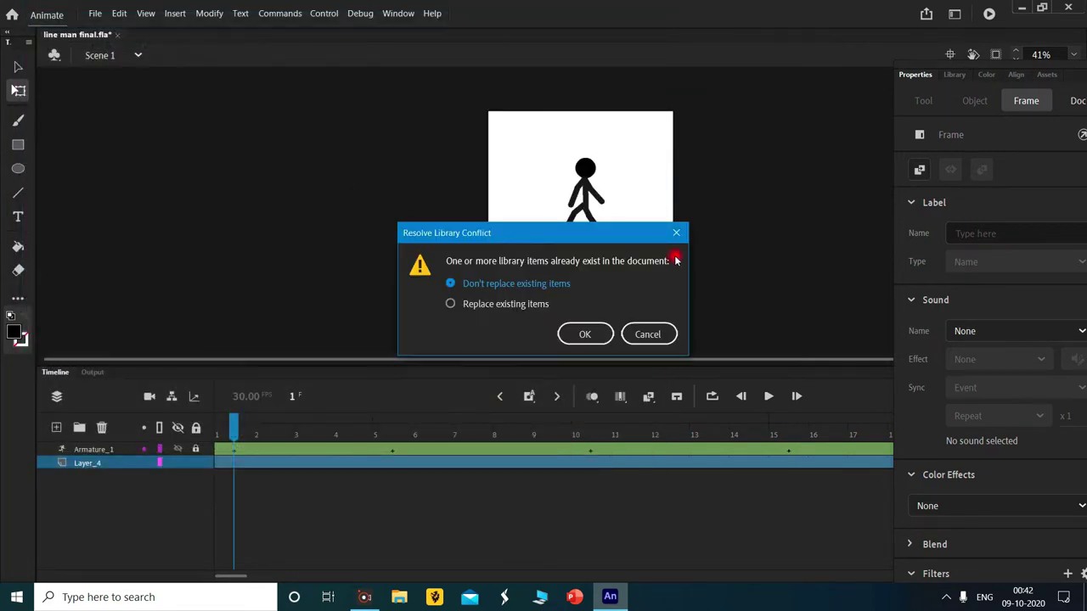
left_click(571, 337)
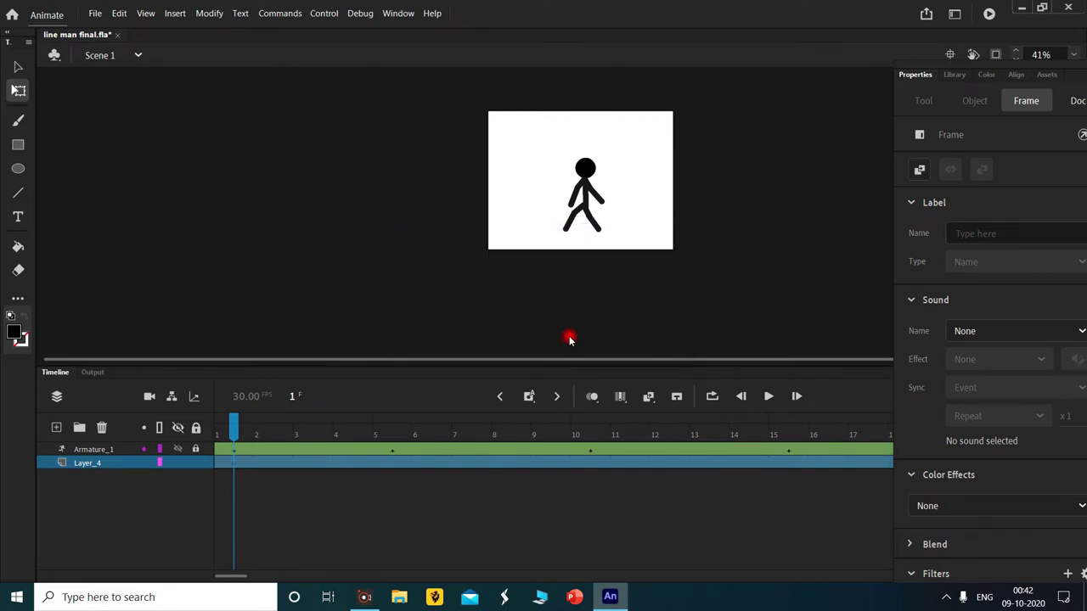
Find the seamless landscape bitmap in the library and place it on the stage behind the stick figure on Layer_4
left_click(953, 75)
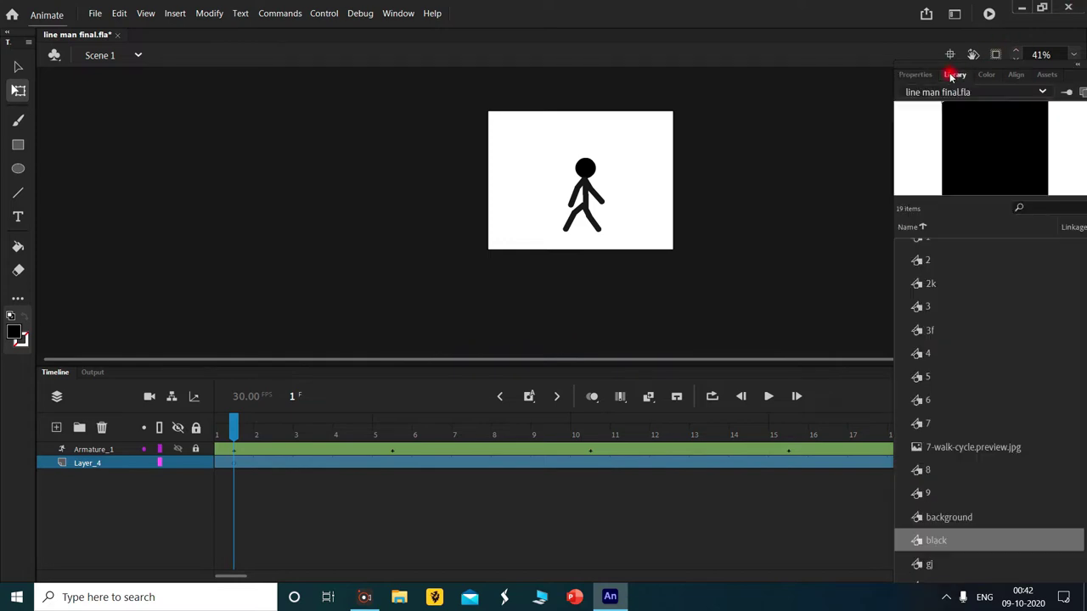
scroll(940, 531, "down", 2)
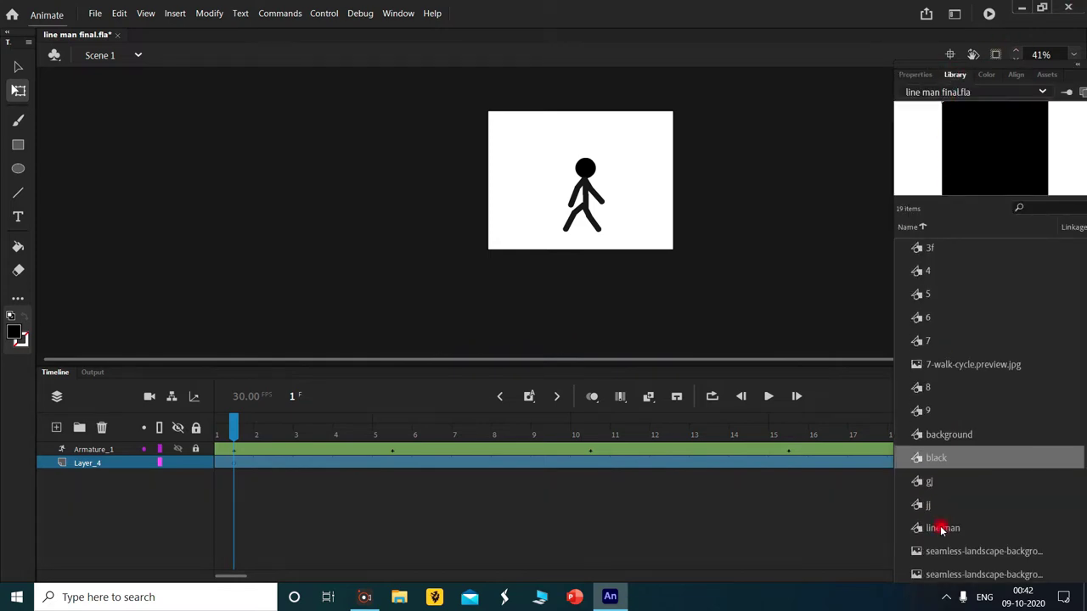
left_click(965, 434)
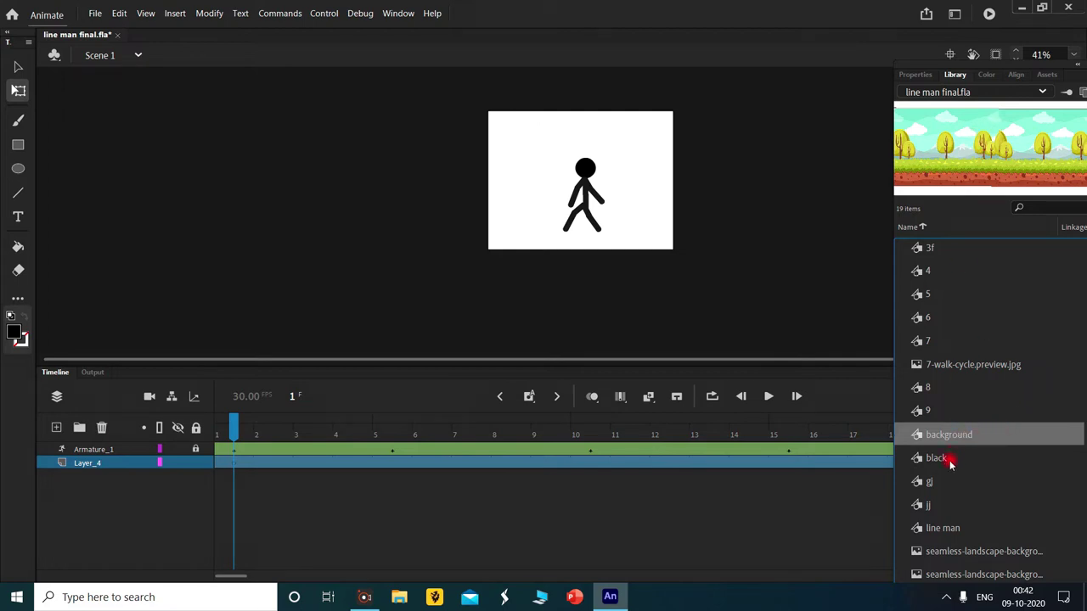
left_click(952, 527)
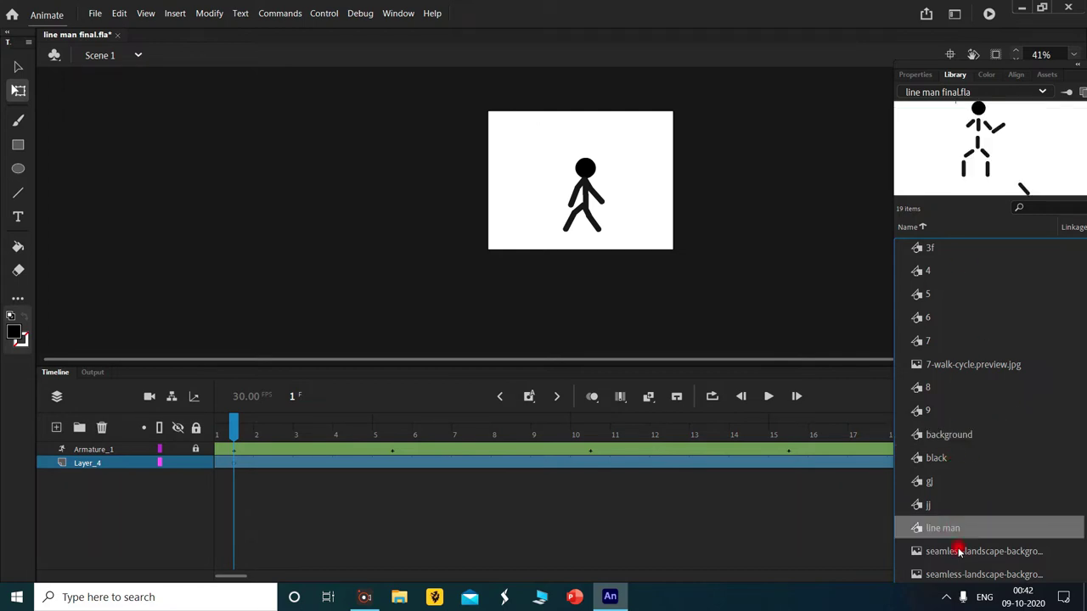
left_click(965, 551)
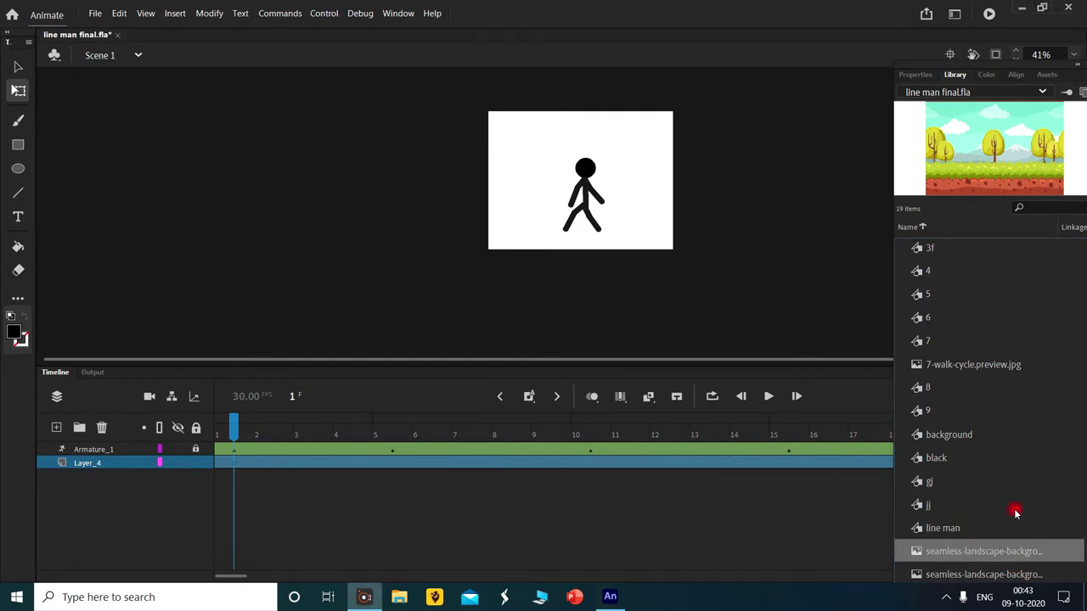
left_click(1026, 576)
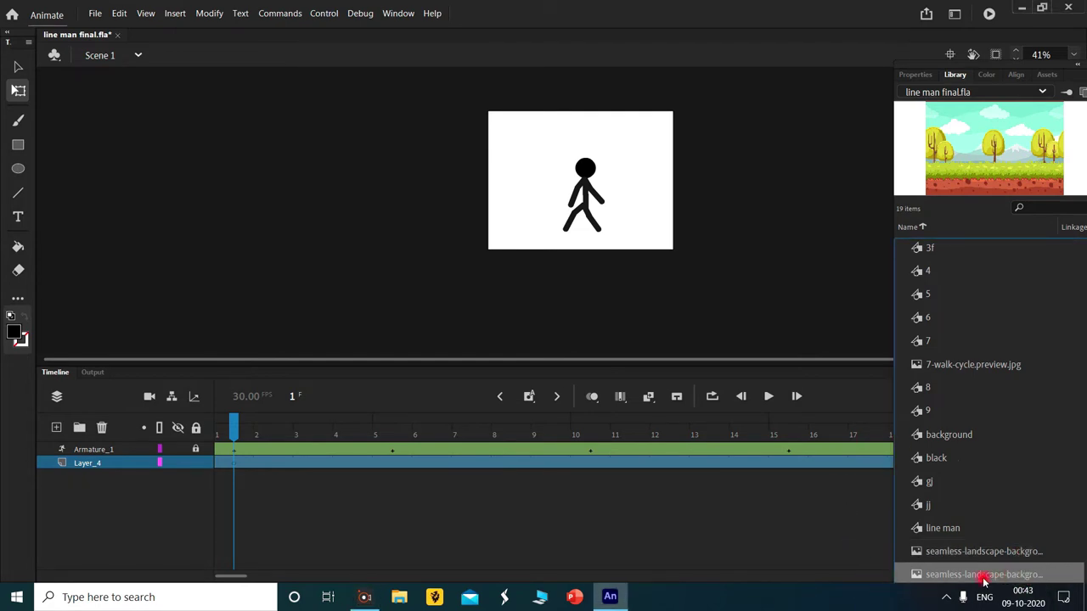
left_click_drag(831, 428, 529, 180)
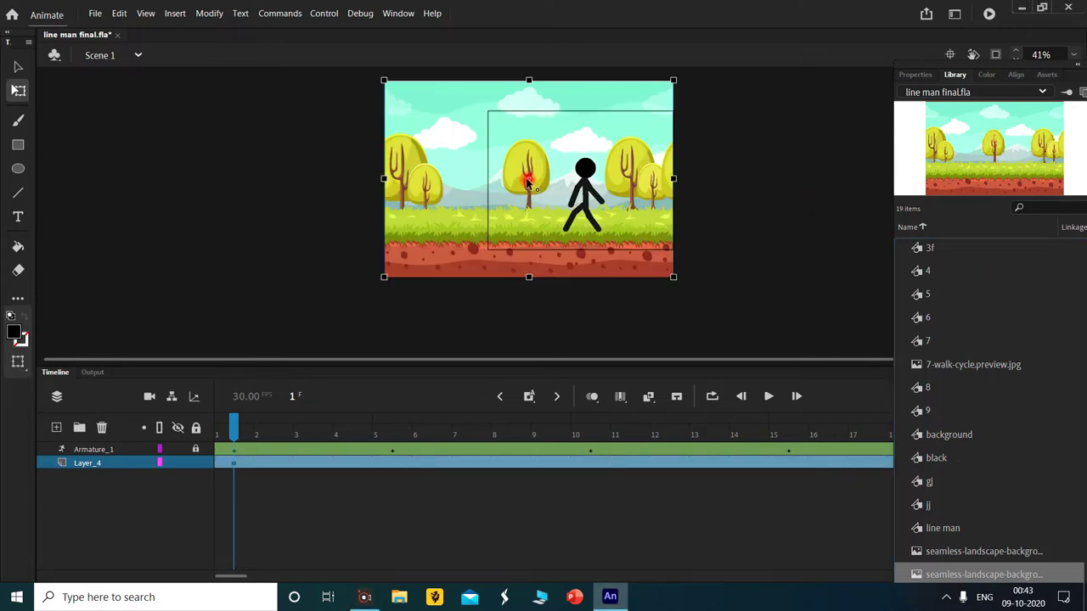
Resize and reposition the landscape bitmap to cover the stage, at about 645 × 486 px
left_click_drag(381, 180, 442, 168)
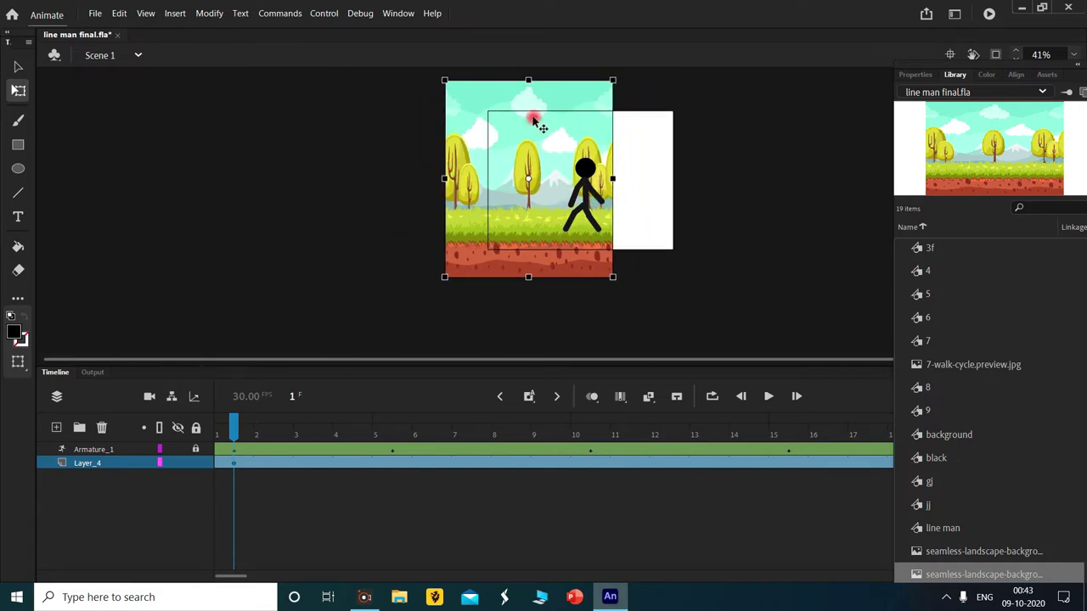
left_click_drag(546, 100, 599, 93)
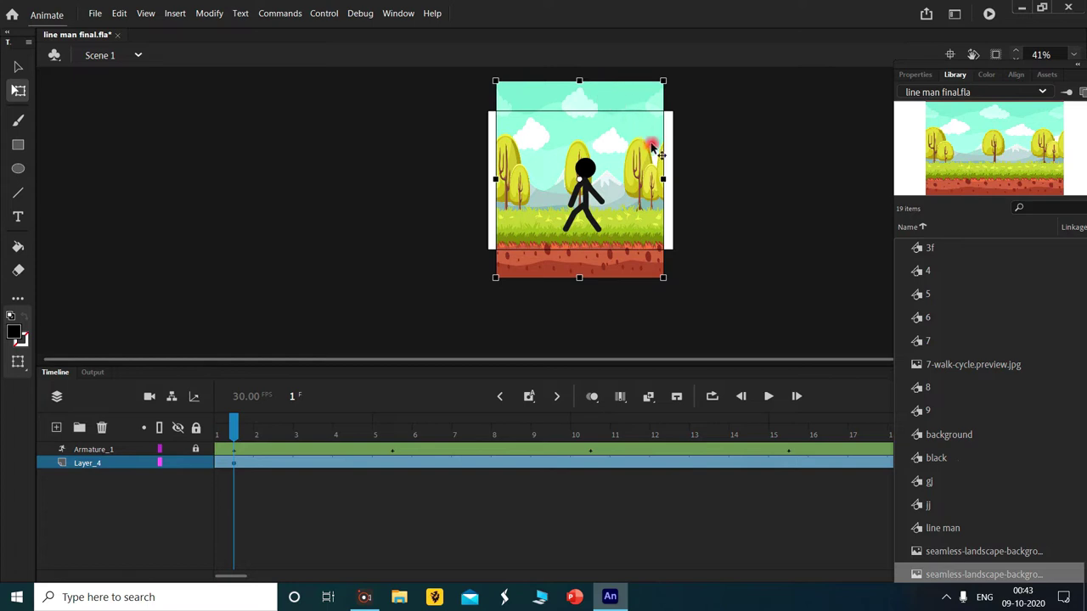
left_click_drag(664, 179, 674, 182)
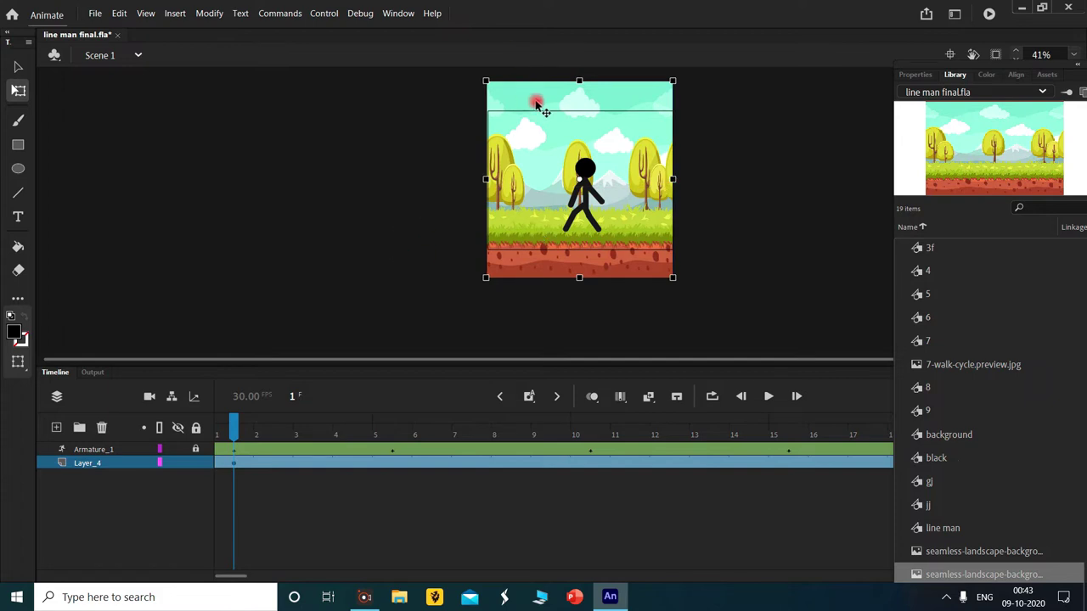
left_click_drag(578, 83, 581, 111)
left_click(412, 164)
left_click(539, 185)
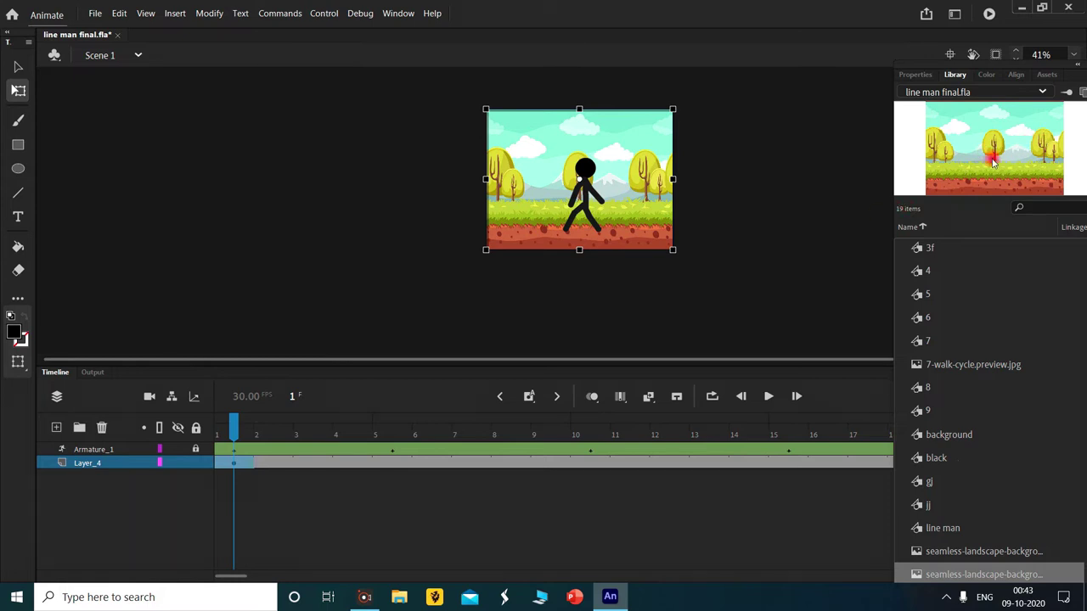
Place a second landscape bitmap against the first one's left edge and reduce its height to about 481.5 px
left_click_drag(1000, 160, 351, 213)
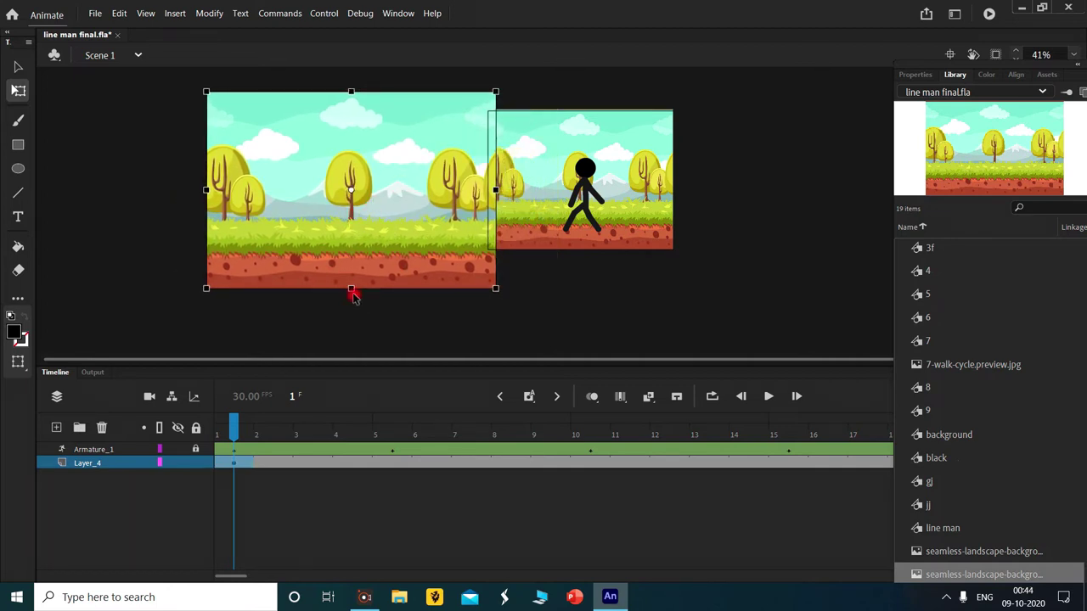
left_click_drag(350, 290, 340, 270)
left_click_drag(353, 216, 348, 208)
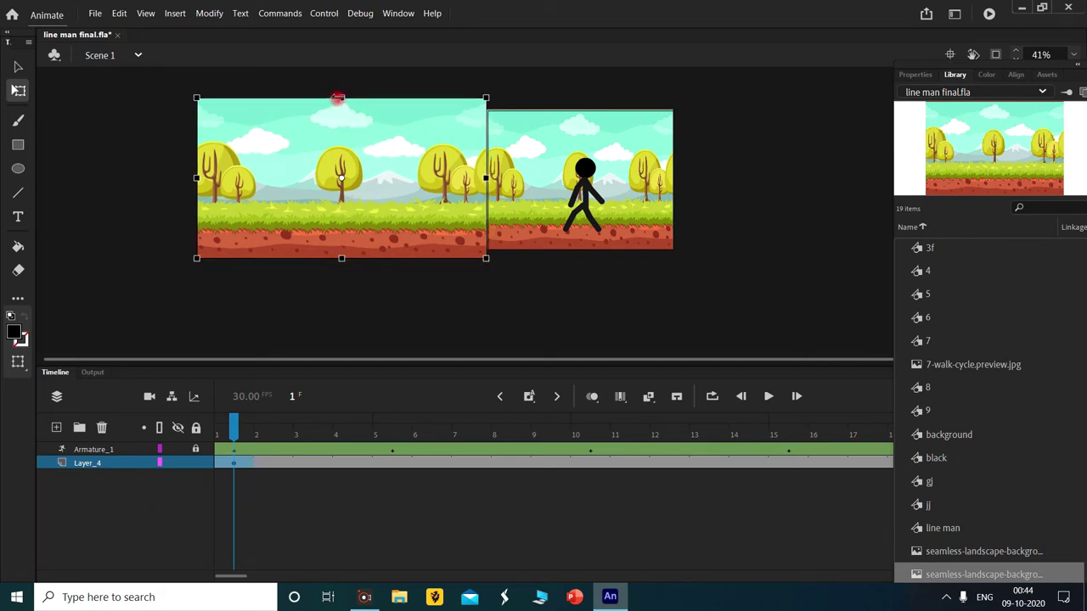
left_click_drag(341, 100, 339, 109)
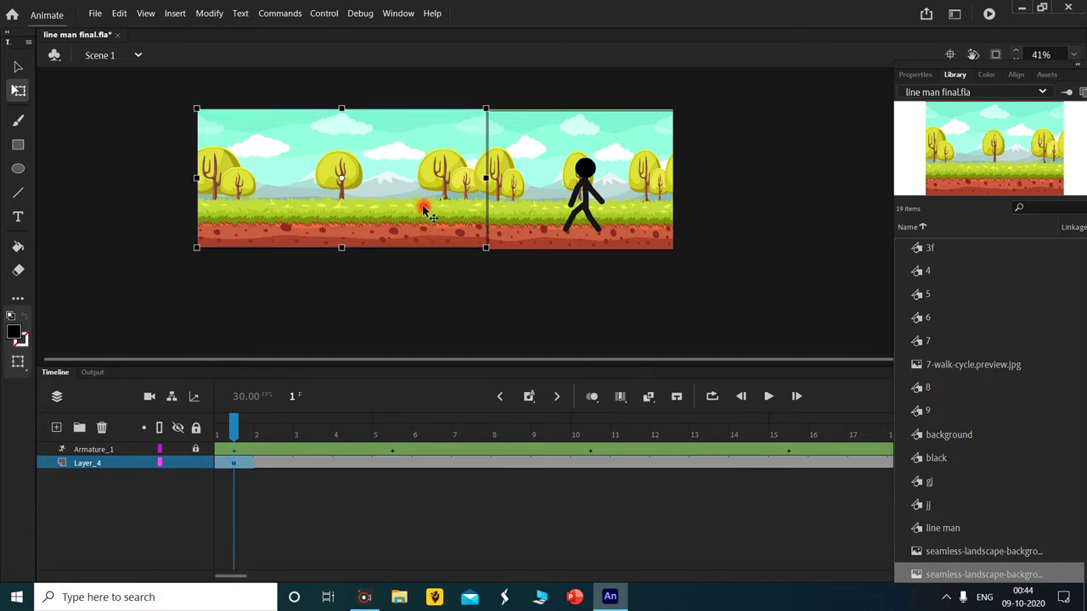
left_click_drag(417, 207, 422, 209)
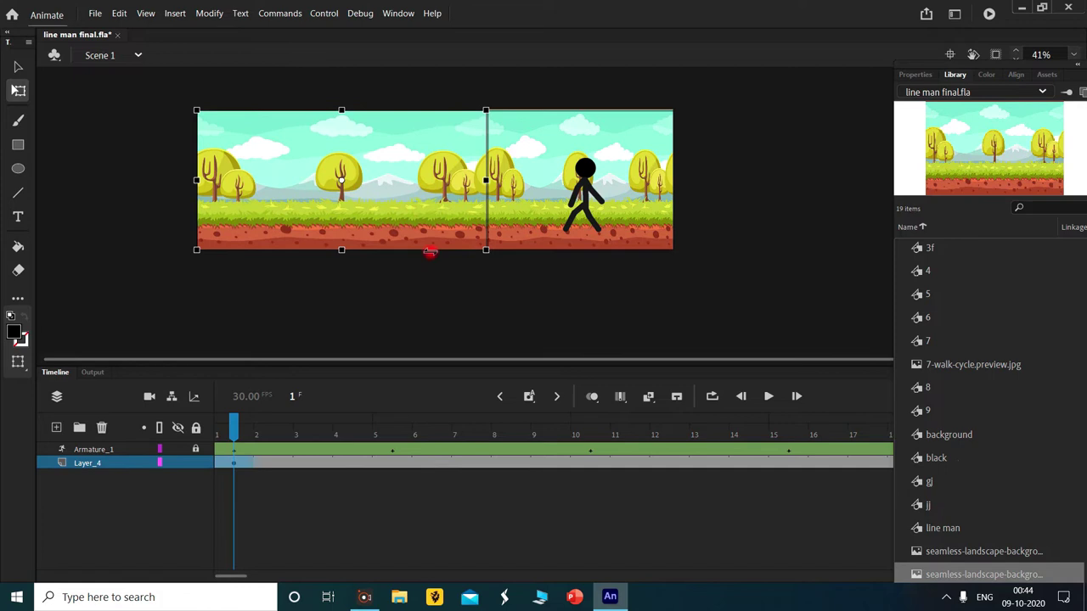
left_click(440, 299)
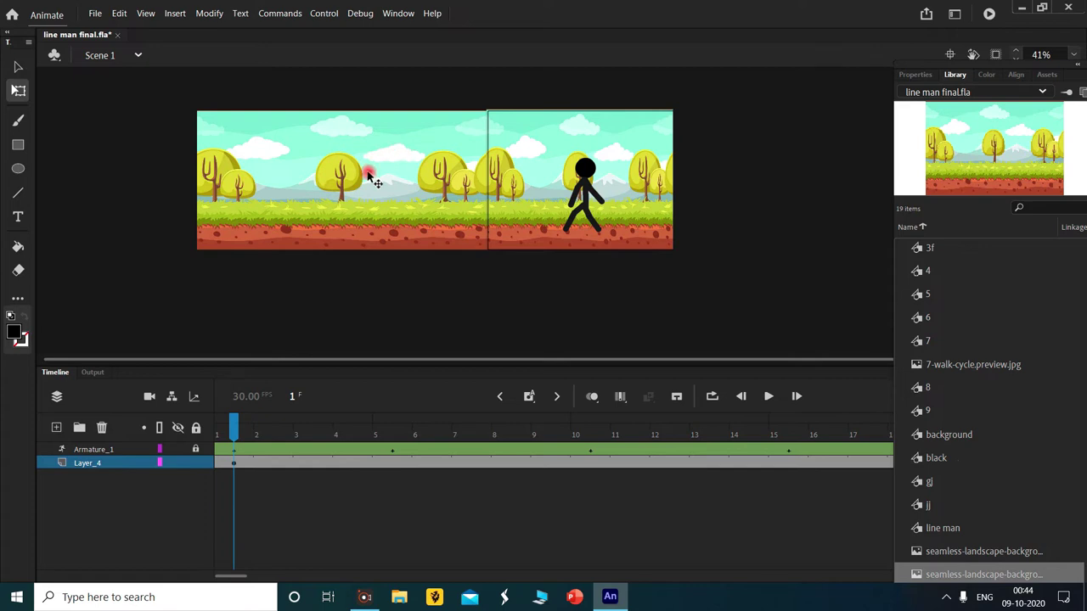
Compare both landscape bitmaps' sizes and set the left bitmap's height to 486.4 to match the one on the stage
left_click(427, 151)
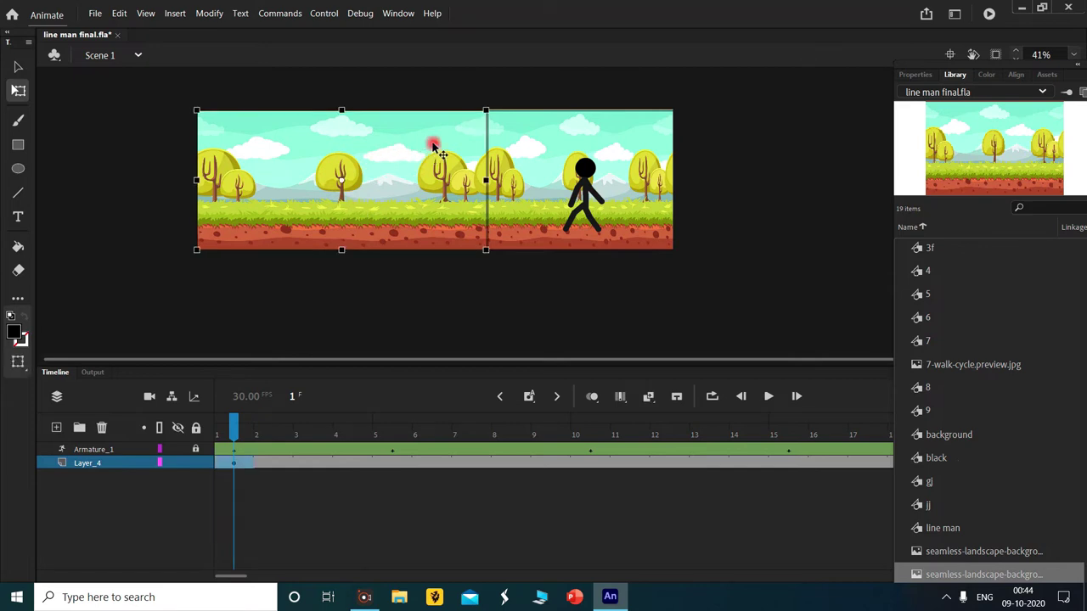
left_click(533, 125)
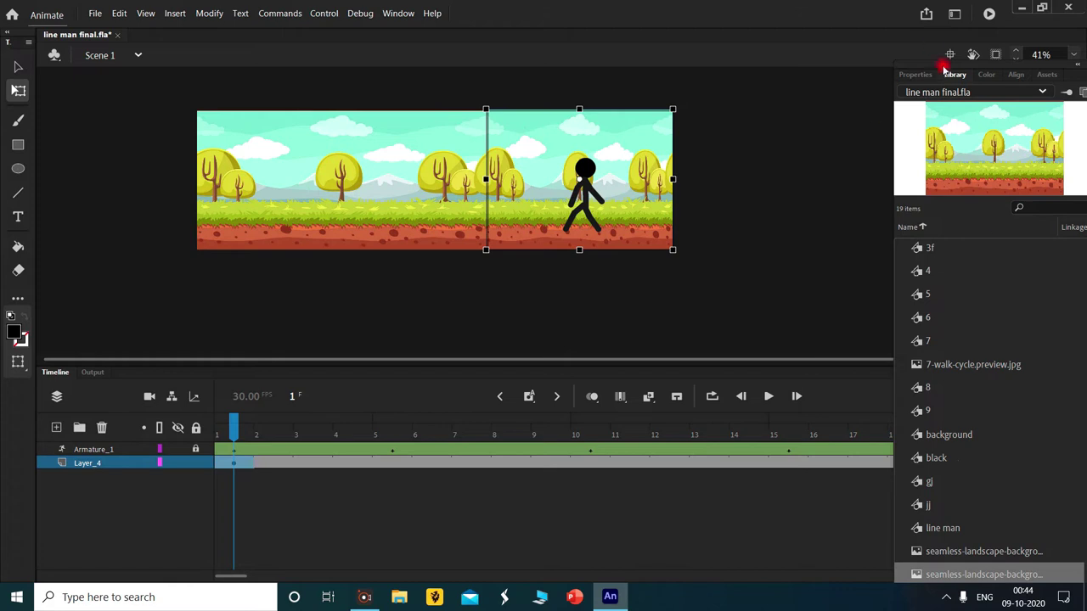
left_click(914, 74)
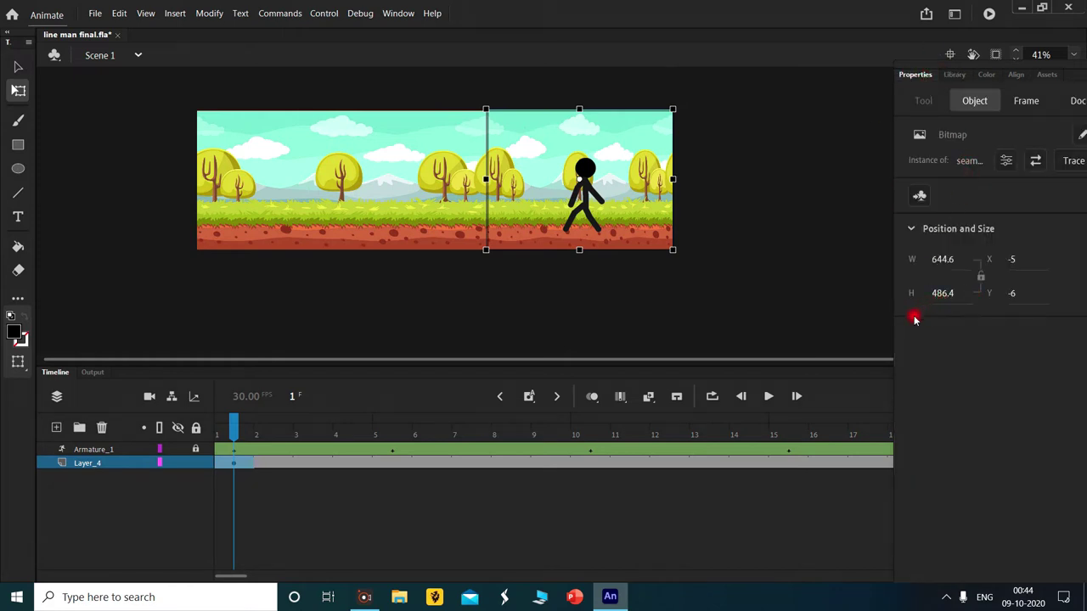
left_click(293, 190)
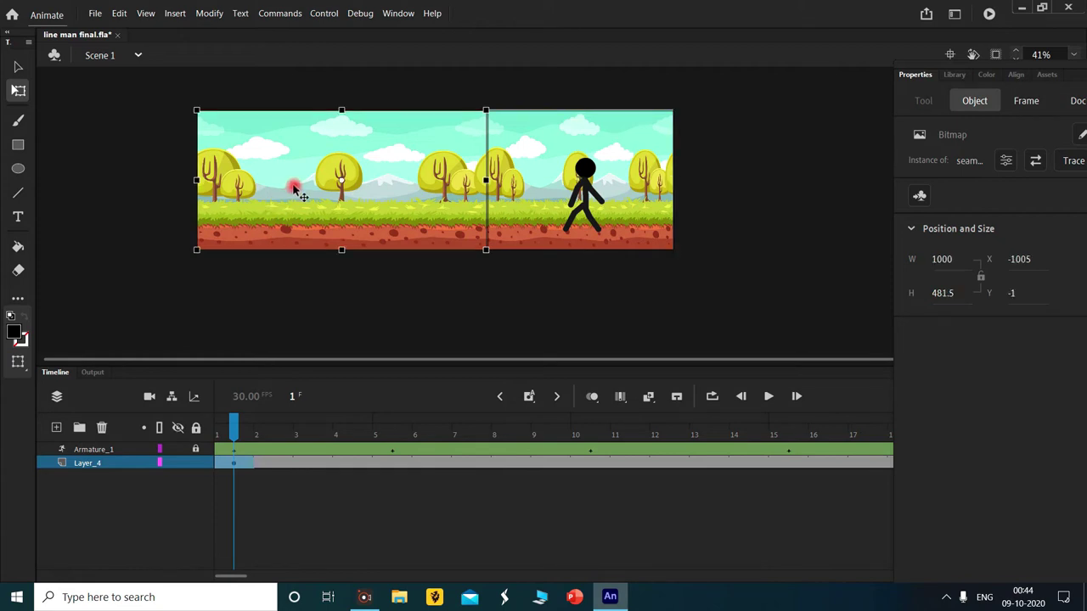
left_click(951, 297)
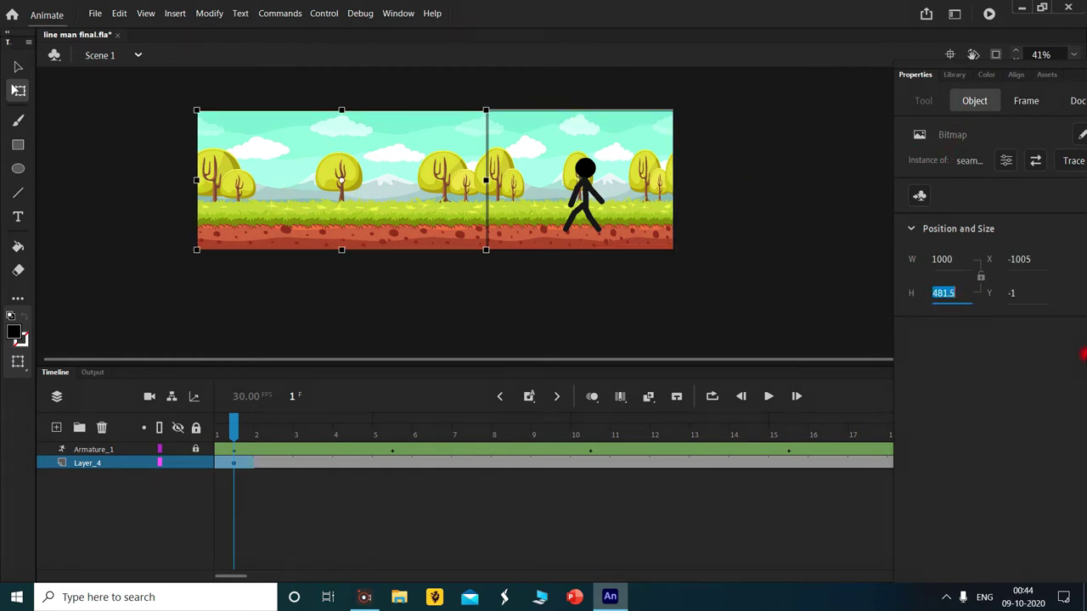
key("BackSpace")
type(".")
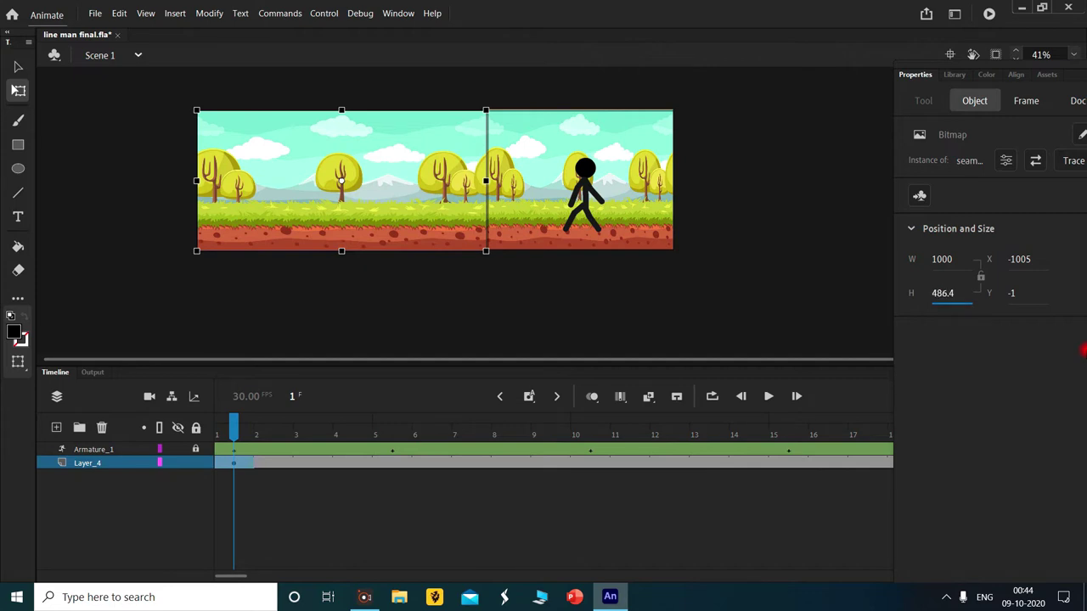
left_click(631, 254)
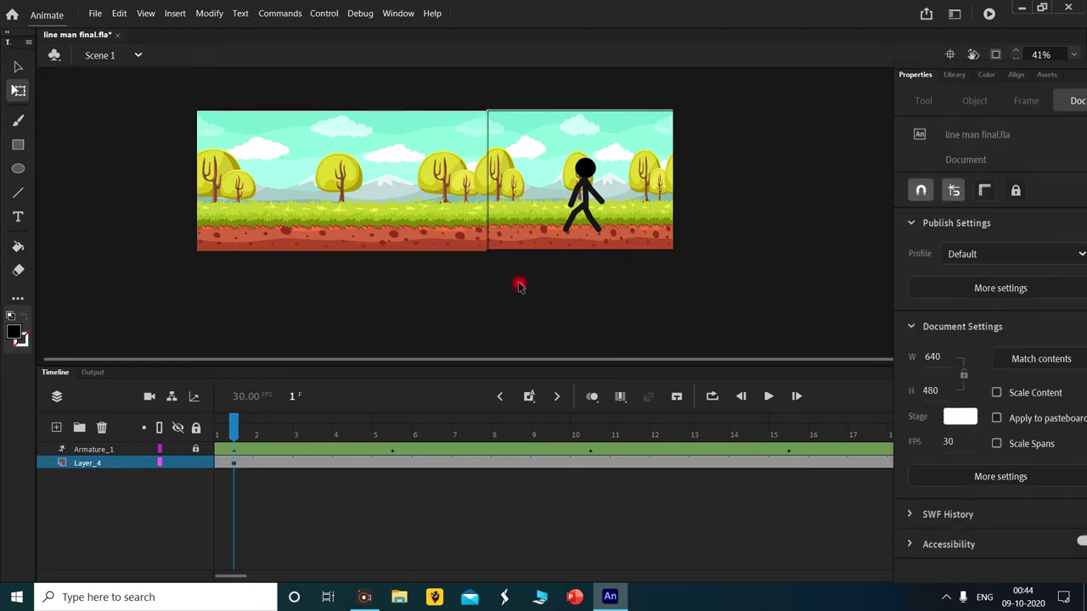
Nudge the left landscape bitmap up to Y -6 so it lines up with the bitmap on the stage
left_click(446, 228)
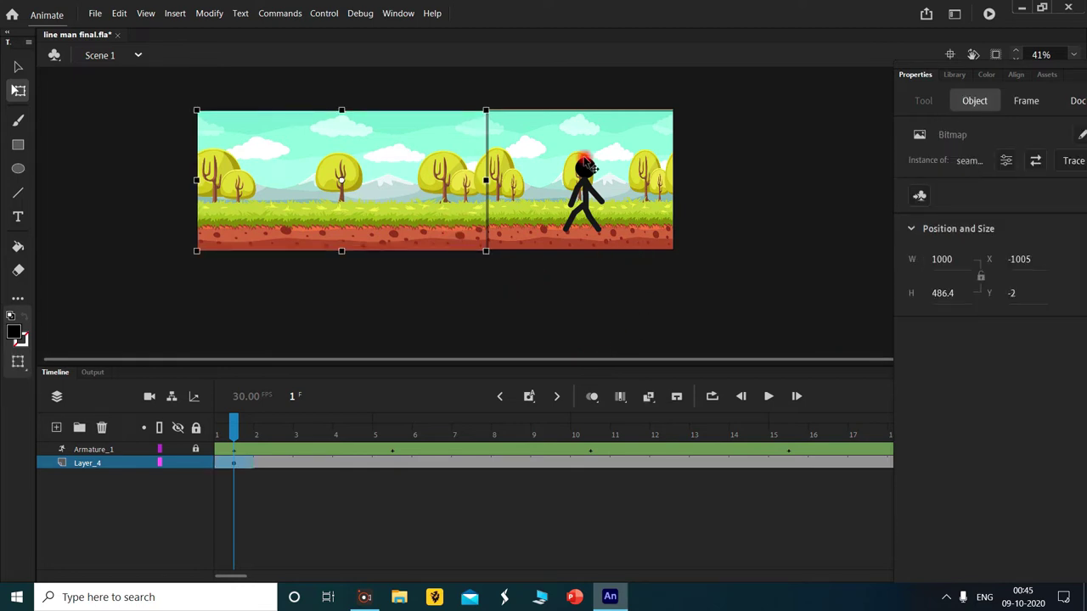
left_click(509, 315)
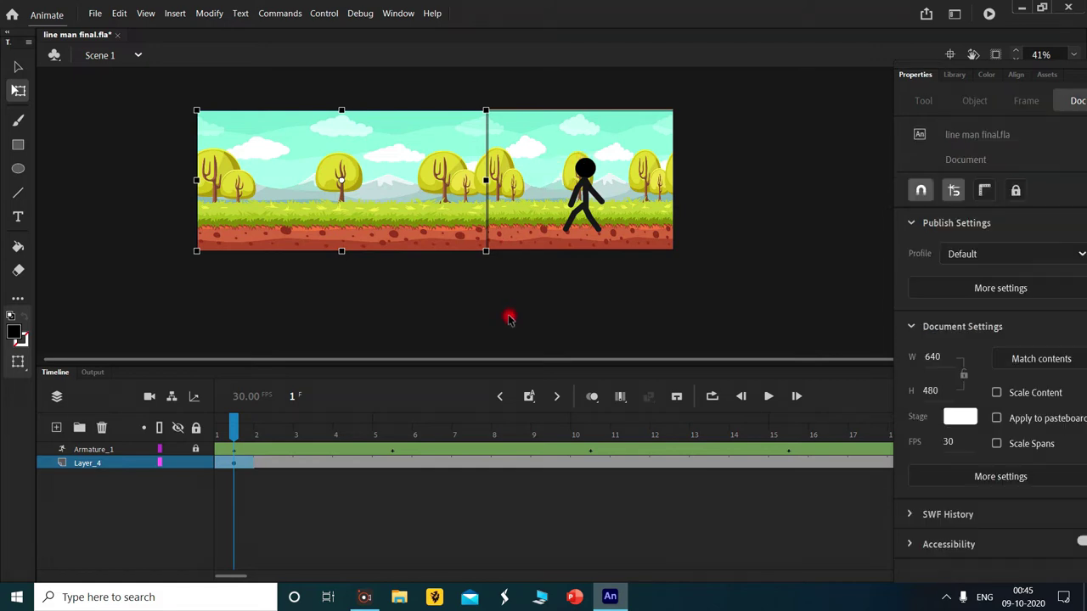
left_click(447, 207)
key("Up")
key("Up")
key("Up")
key("Up")
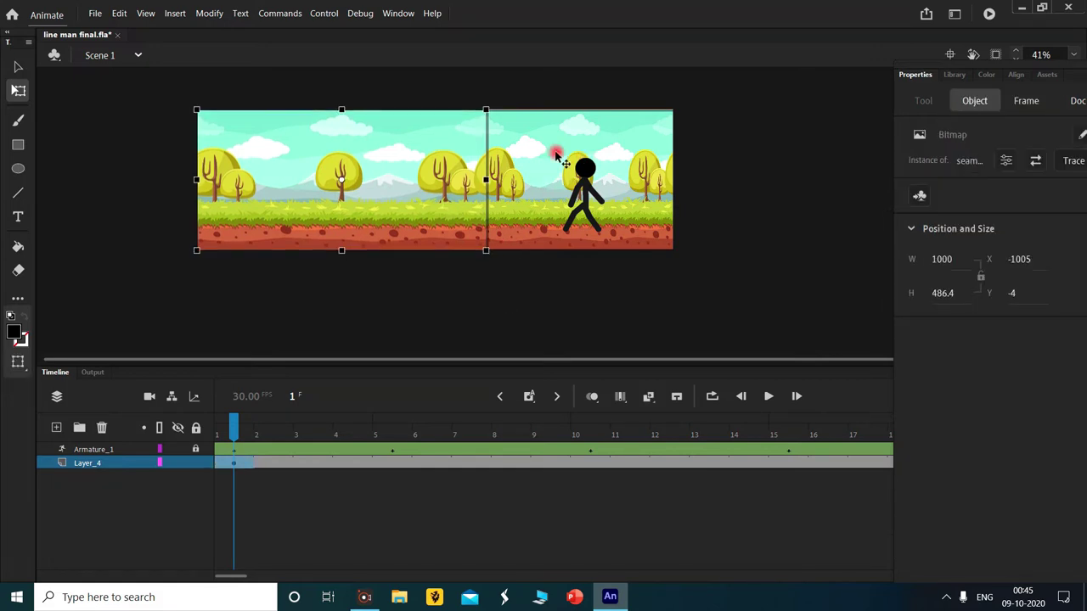
left_click(530, 325)
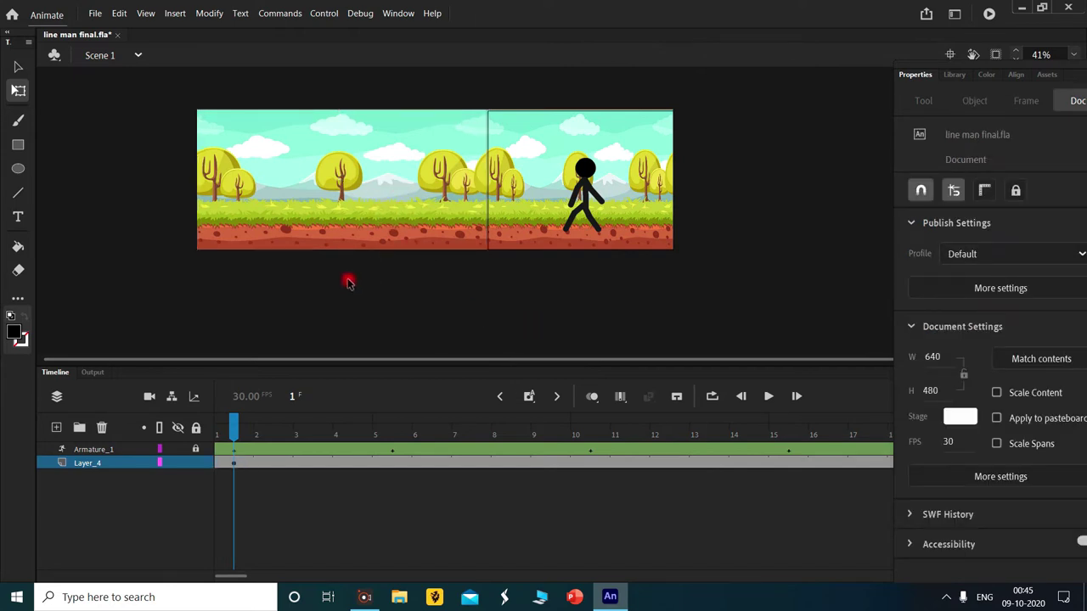
Convert both landscape bitmaps together into a Graphic symbol named final
left_click_drag(157, 179, 811, 219)
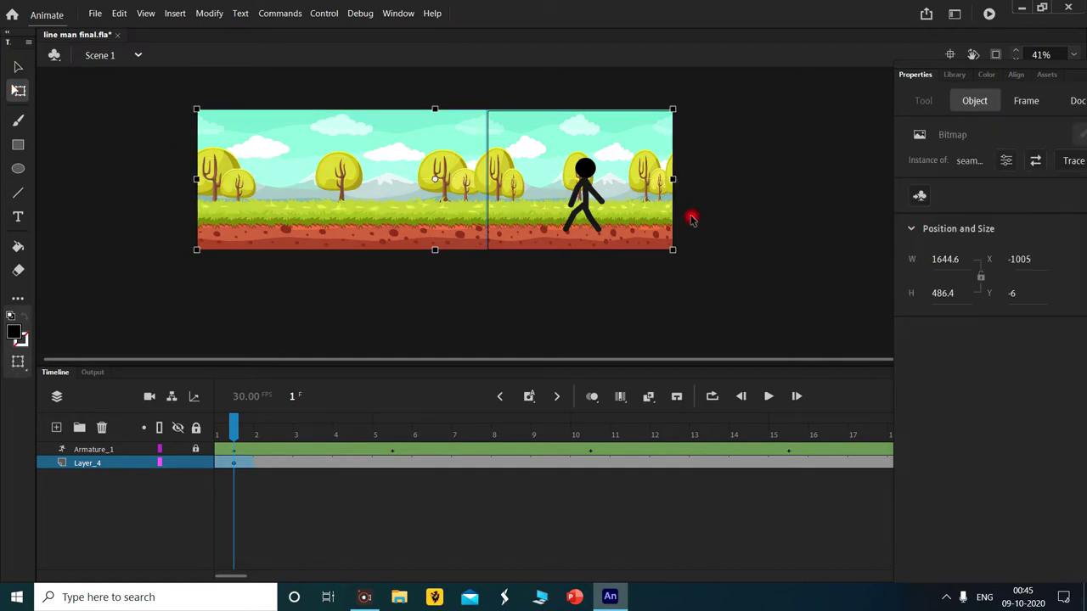
right_click(345, 200)
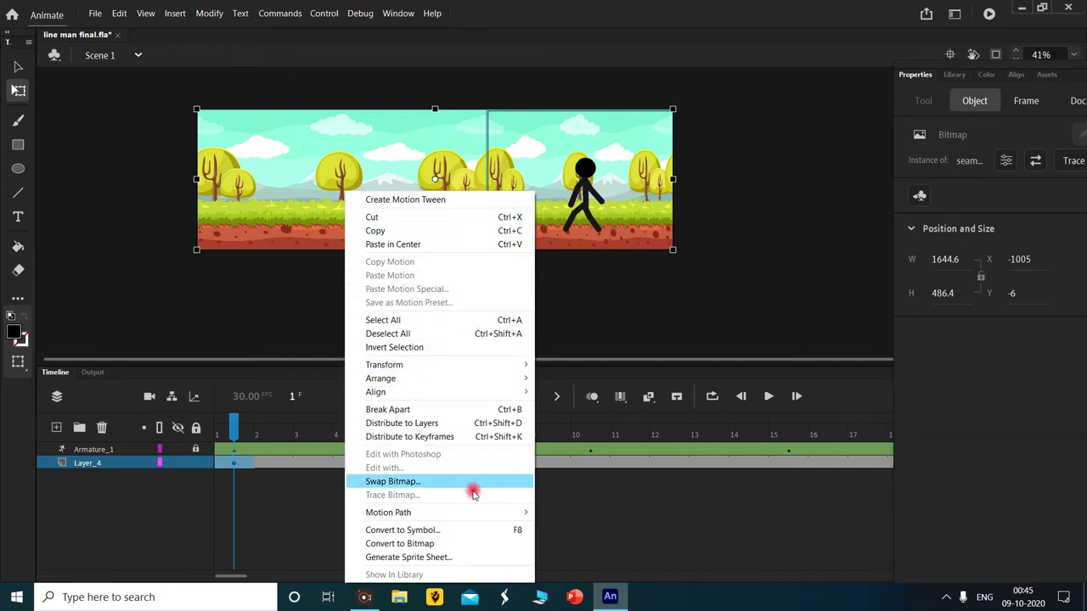
left_click(433, 531)
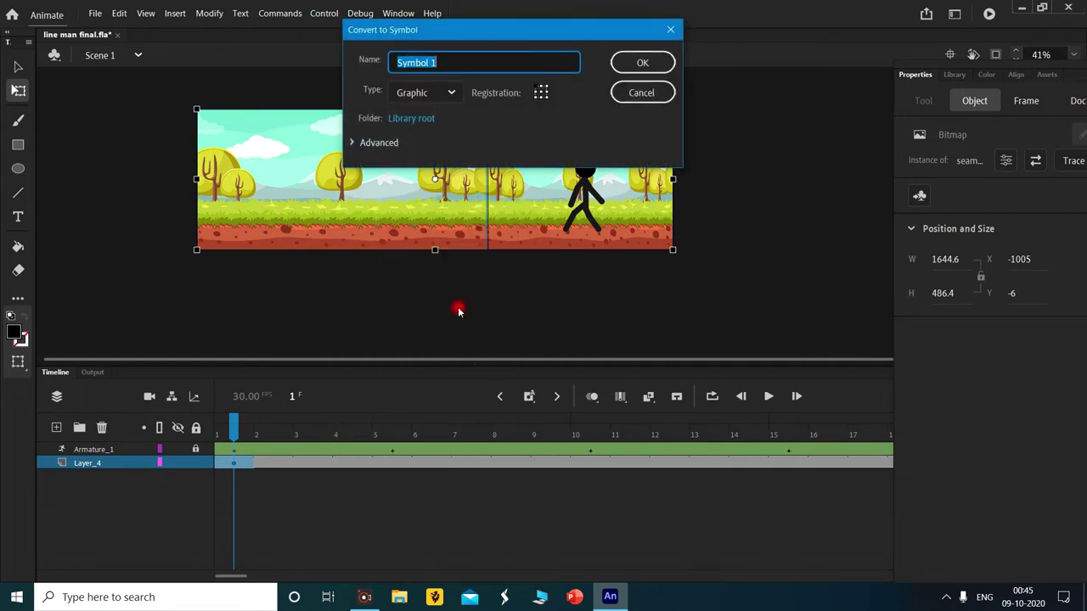
key("BackSpace")
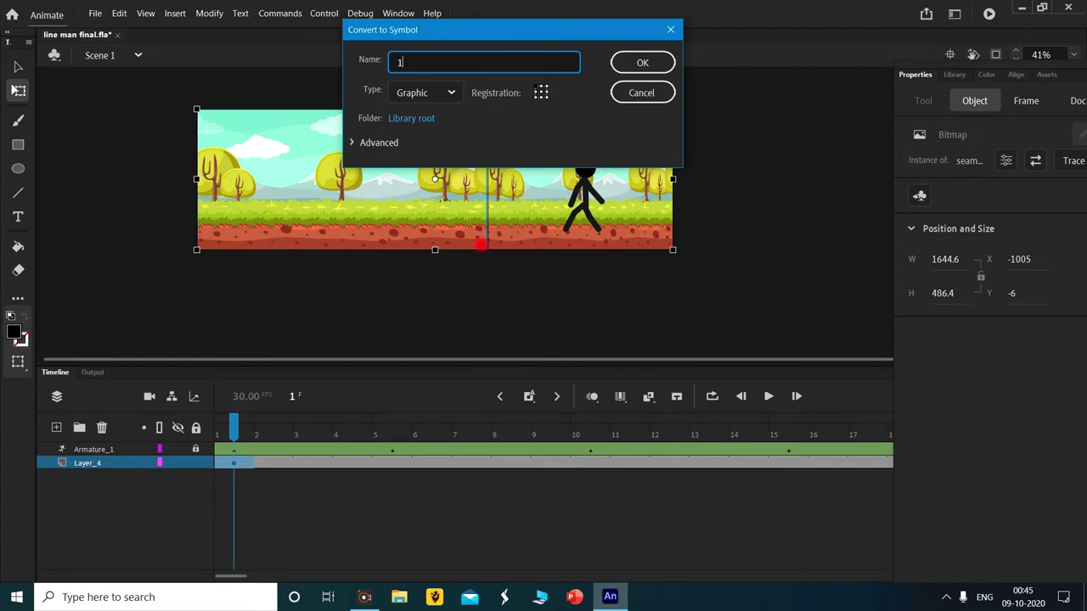
key("Return")
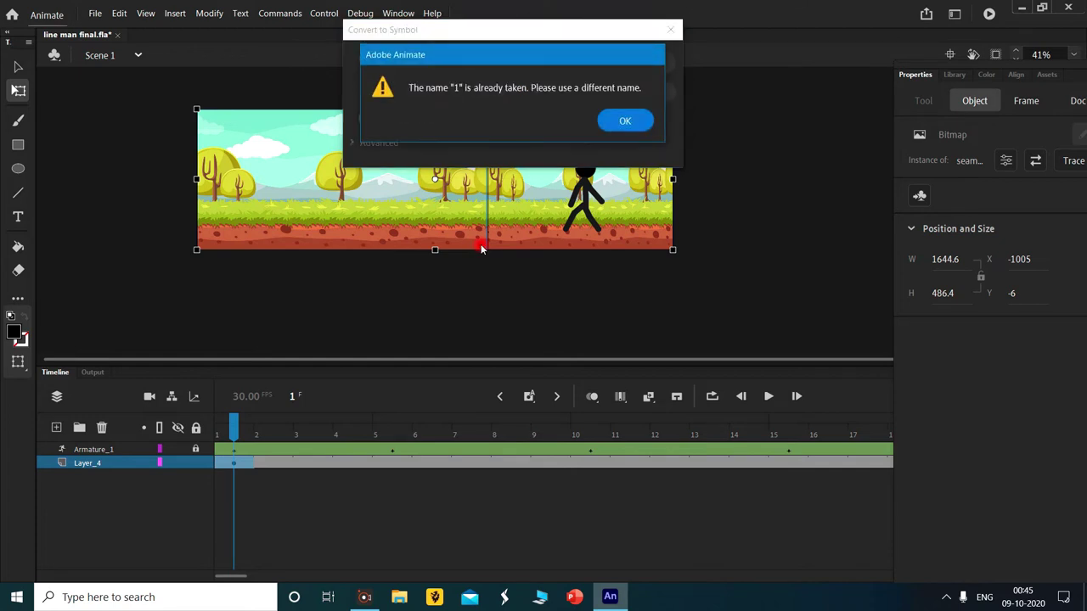
key("Return")
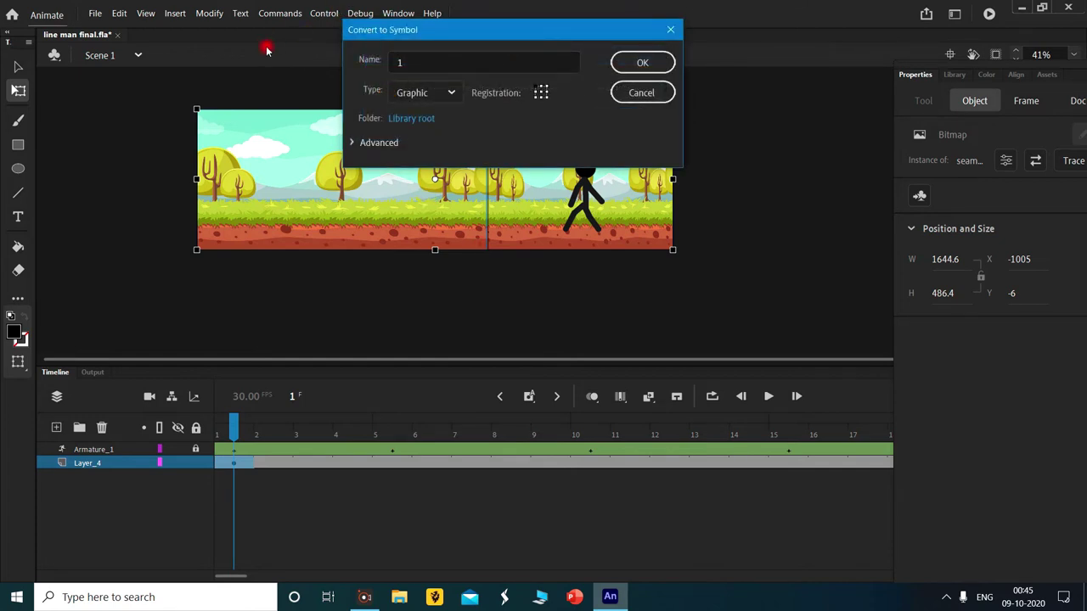
left_click(390, 61)
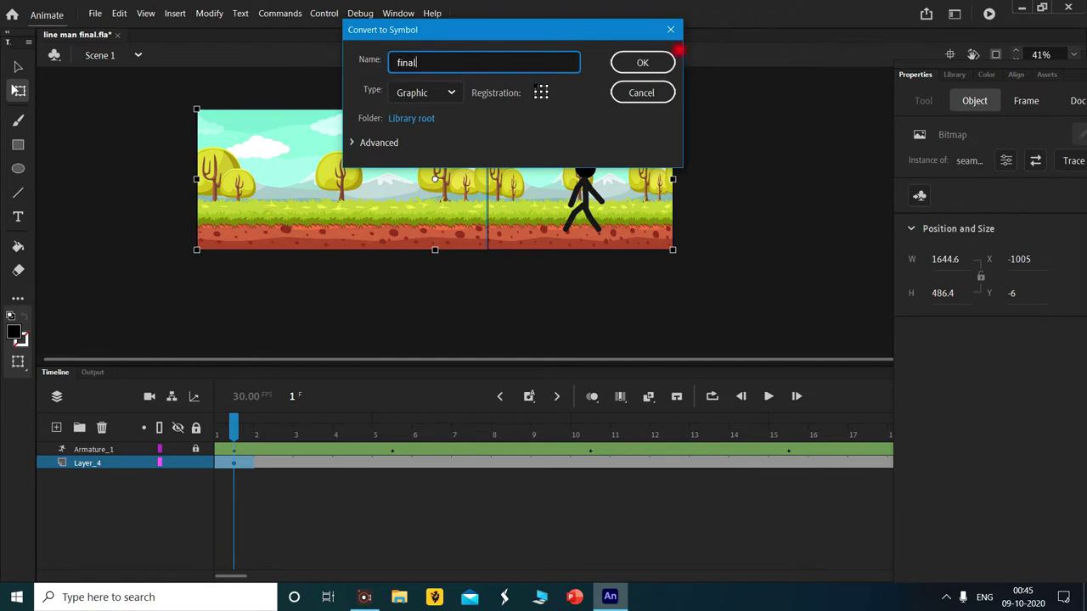
key("Return")
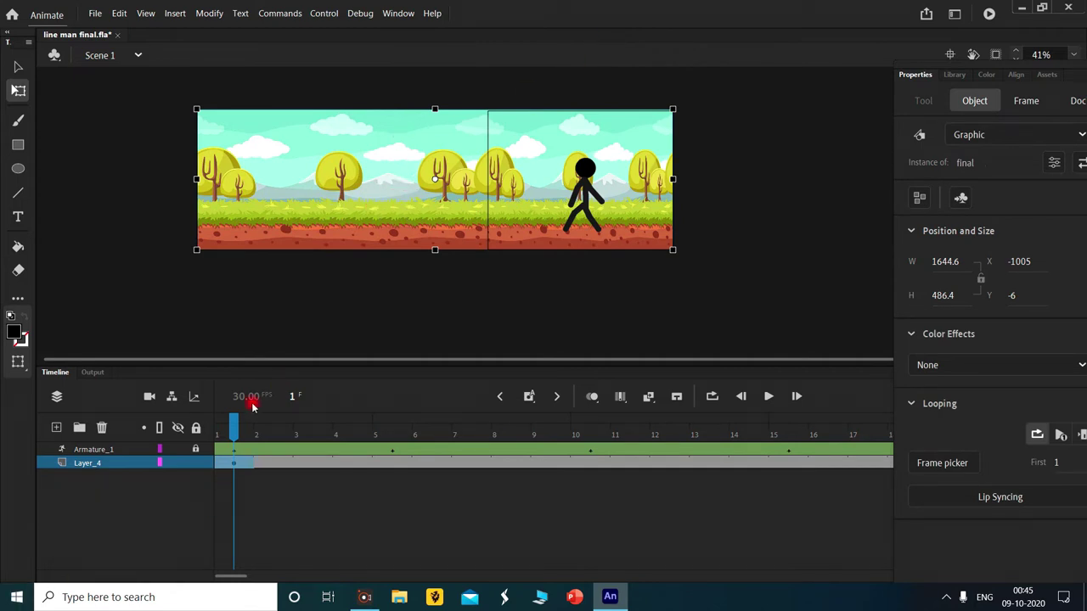
On Layer_4 at frame 40, shift the background symbol horizontally to X 0 on a new keyframe so its left end covers the stage
left_click_drag(233, 433, 840, 432)
left_click(544, 546)
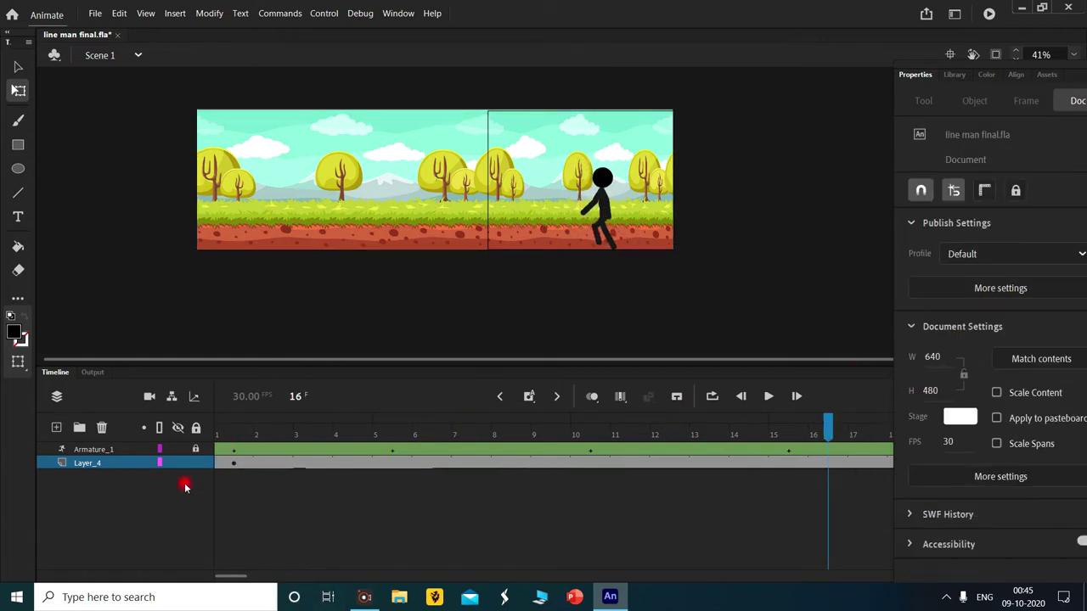
left_click_drag(235, 575, 304, 573)
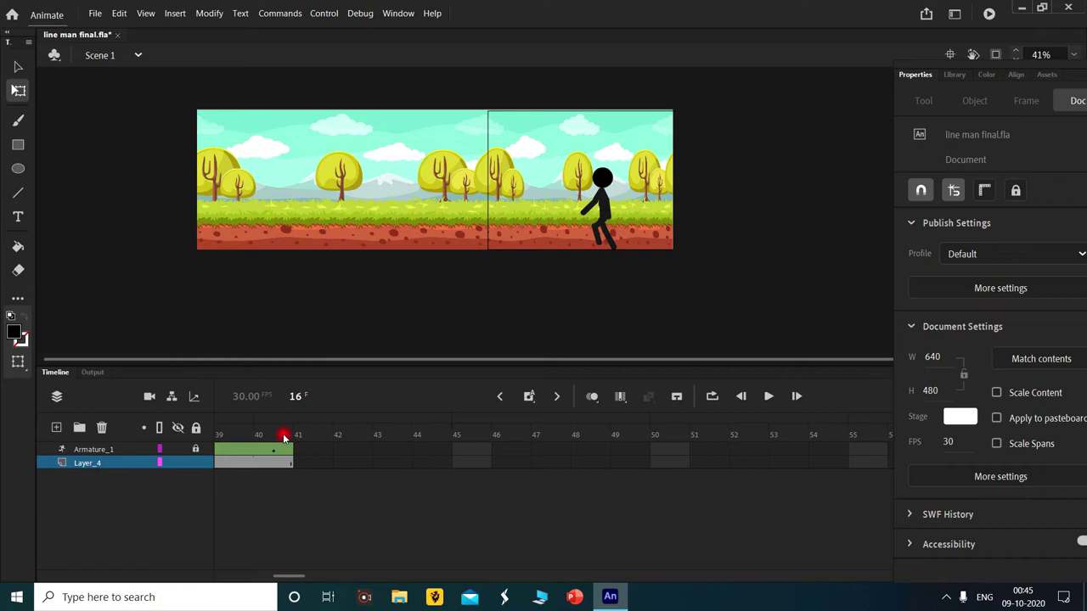
left_click(276, 464)
right_click(276, 470)
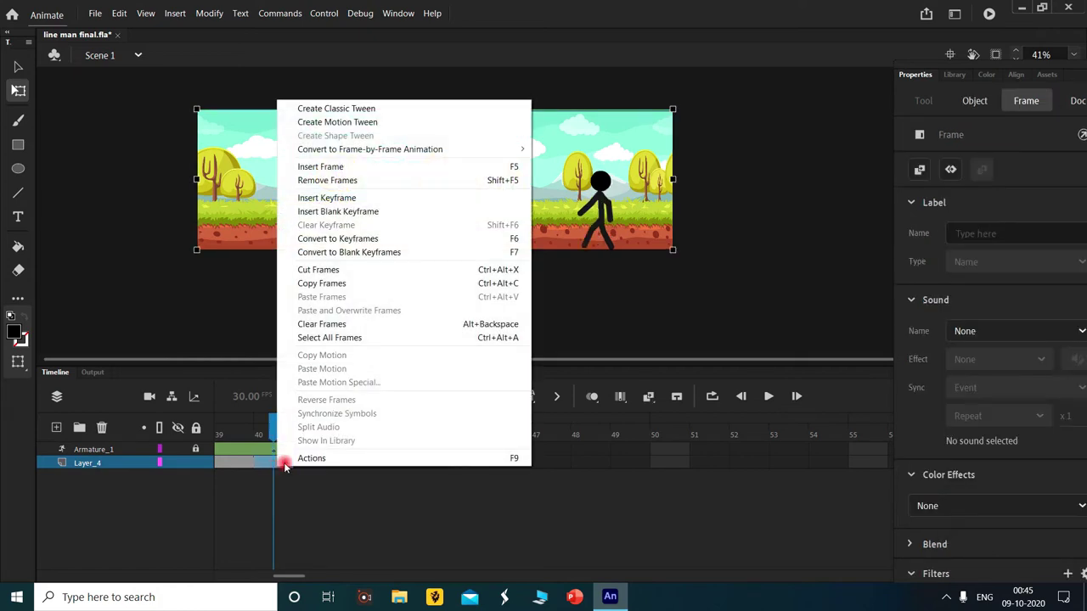
left_click(269, 466)
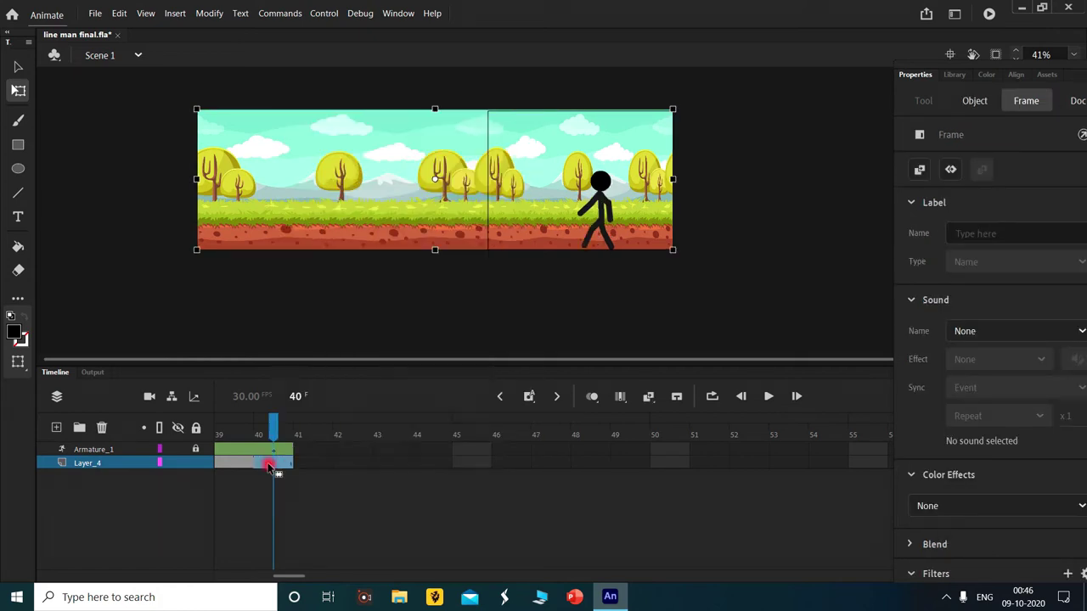
left_click_drag(266, 212, 558, 213)
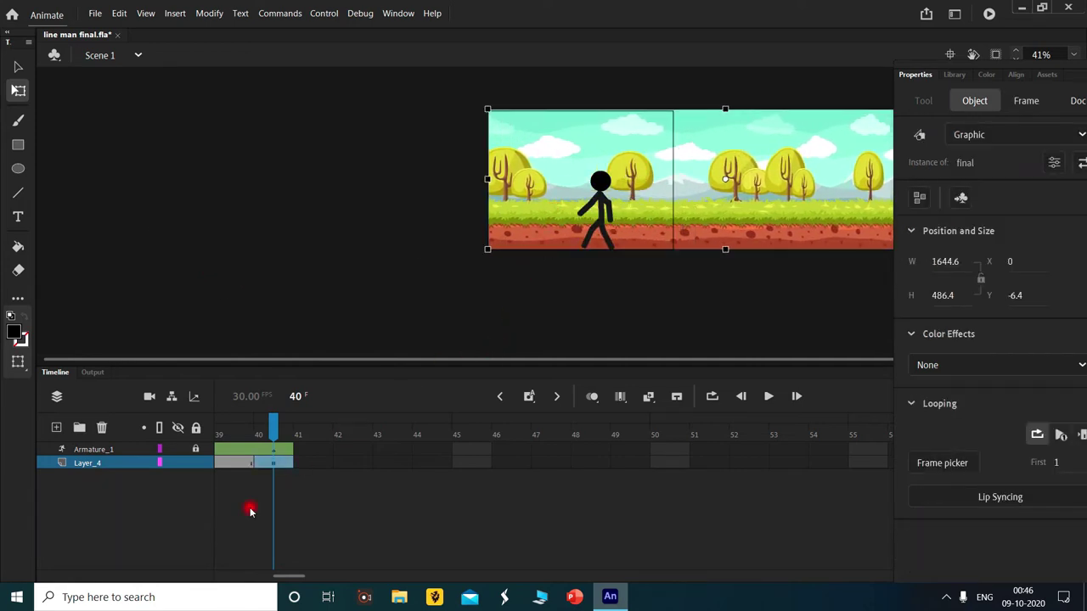
Create a classic tween across Layer_4's frames from frame 1 to the keyframe at frame 40 and play the animation
right_click(268, 467)
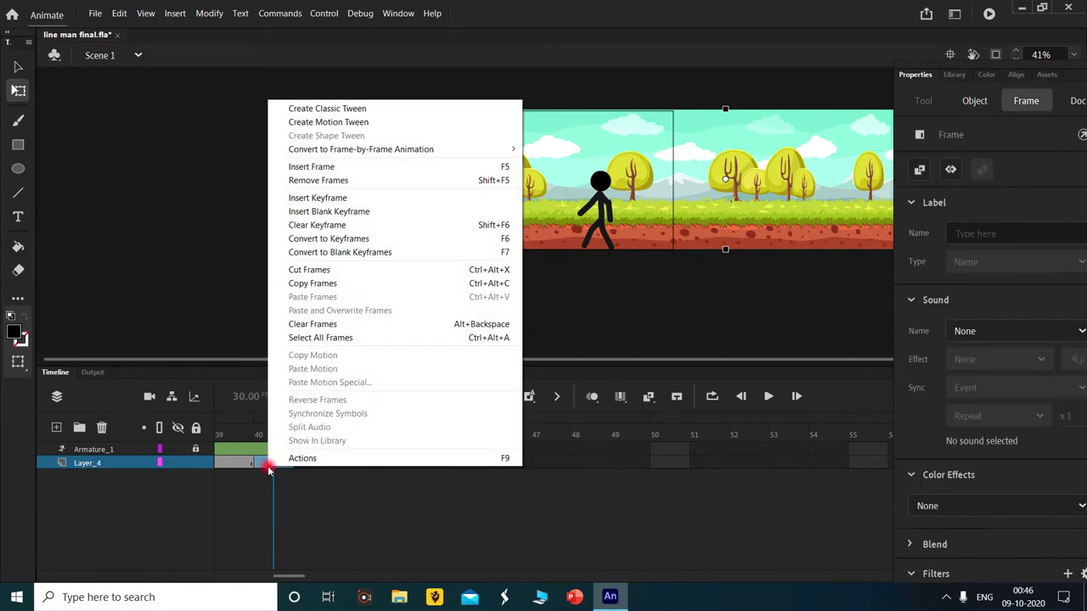
left_click(256, 489)
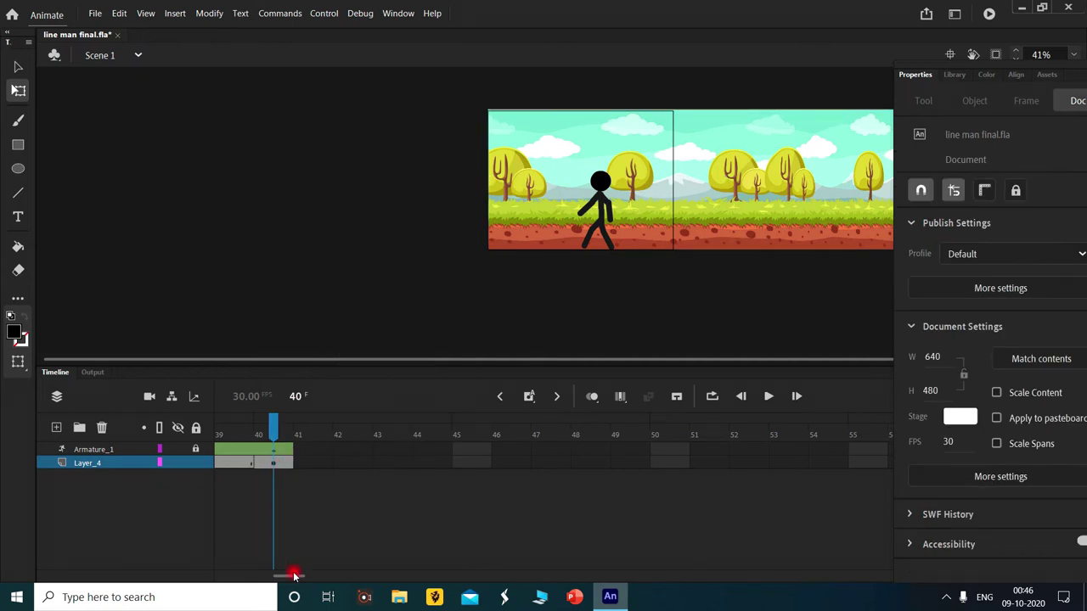
left_click_drag(293, 576, 288, 575)
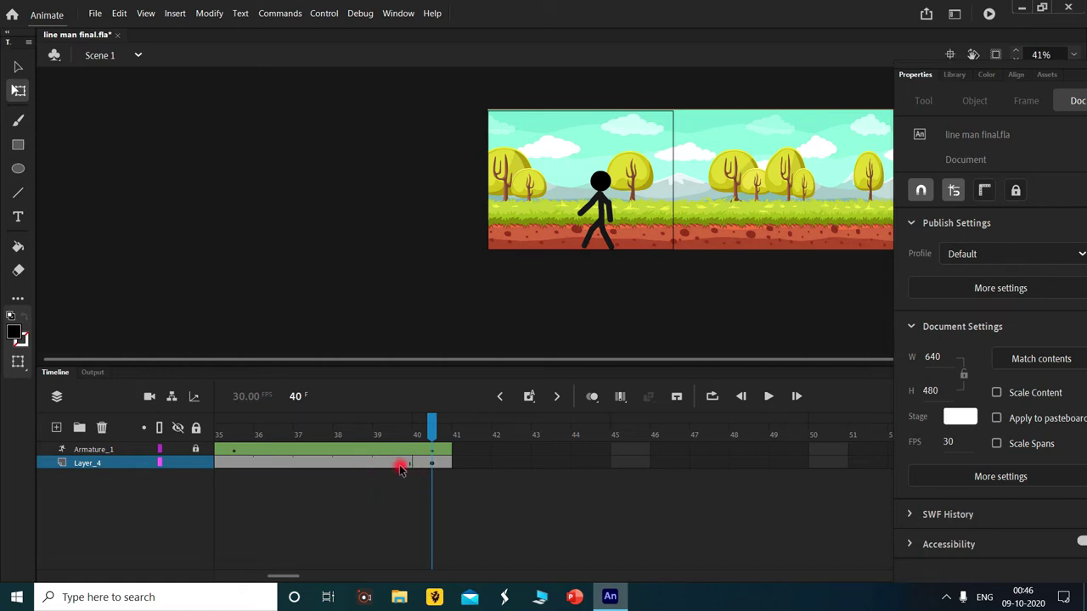
left_click_drag(495, 464, 51, 512)
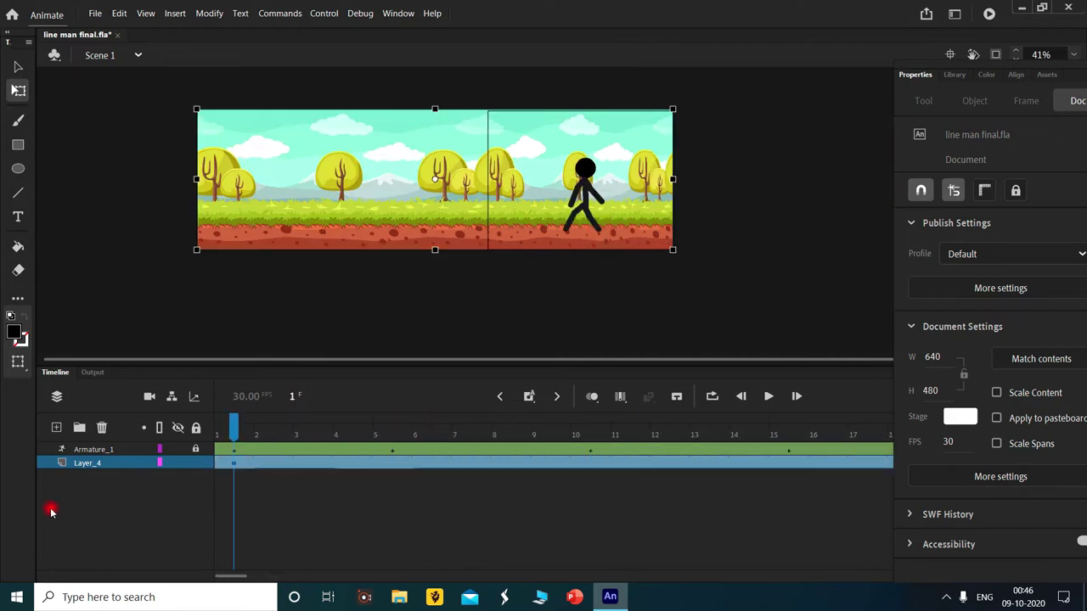
left_click(238, 465)
right_click(247, 466)
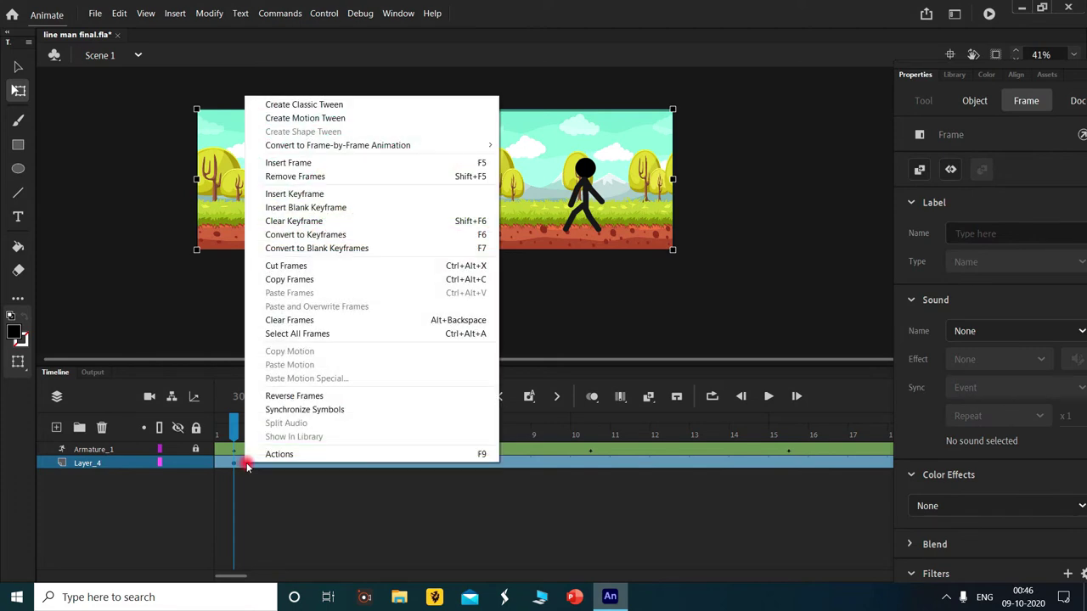
left_click(370, 106)
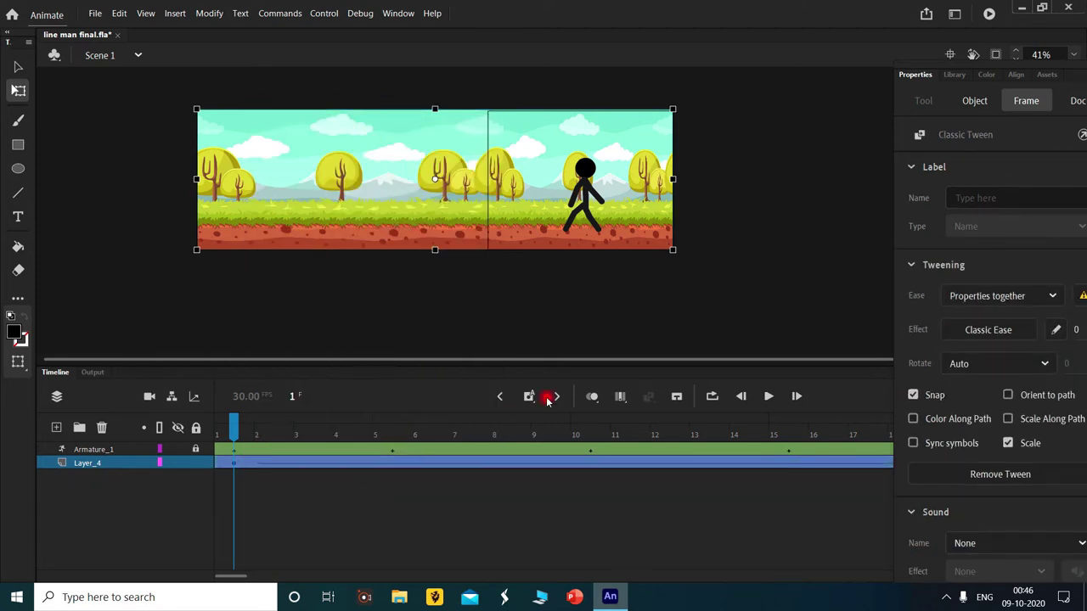
left_click(768, 396)
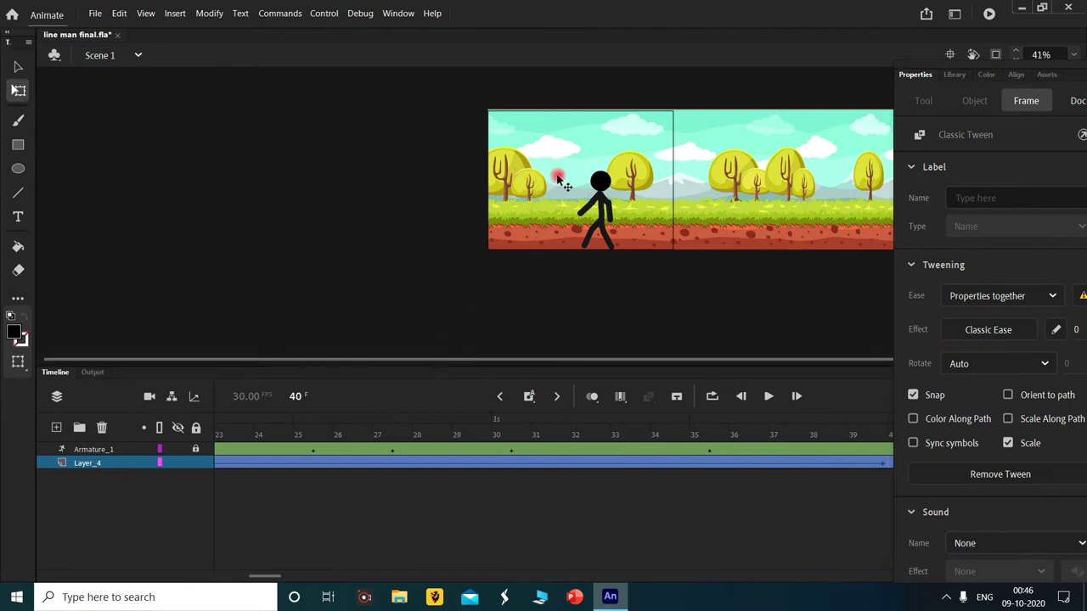
Go to frame 23, unlock the Armature_1 layer and lock Layer_4
left_click(246, 450)
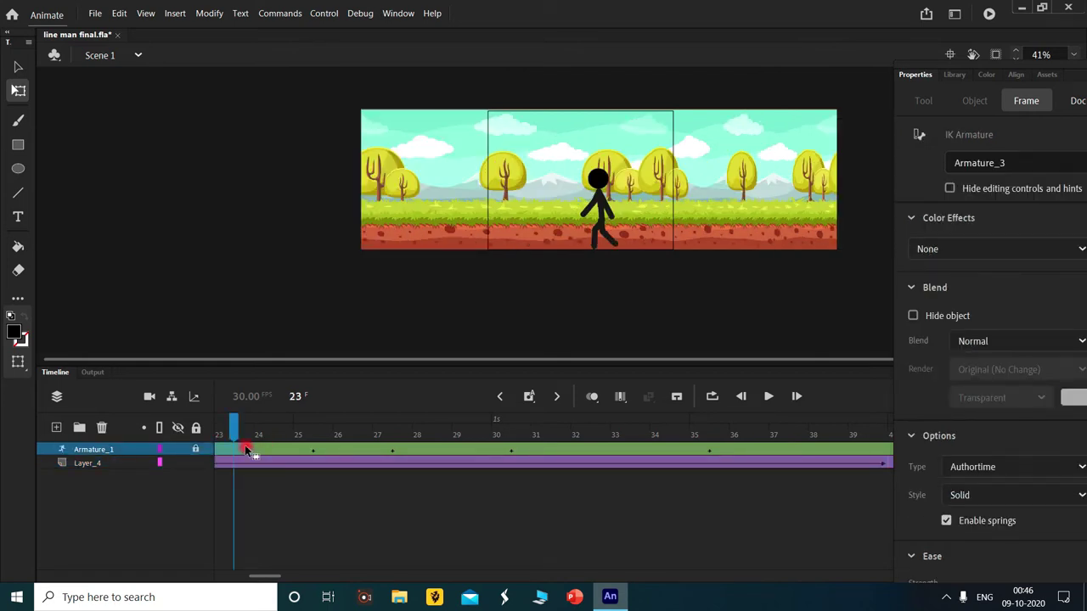
left_click_drag(247, 450, 211, 449)
left_click(199, 450)
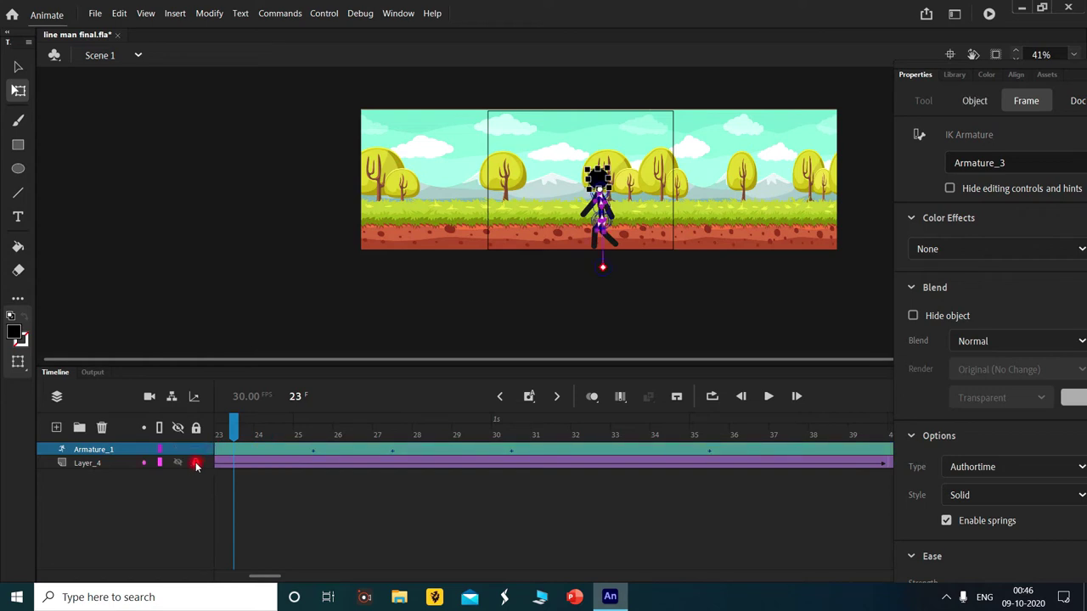
left_click(195, 464)
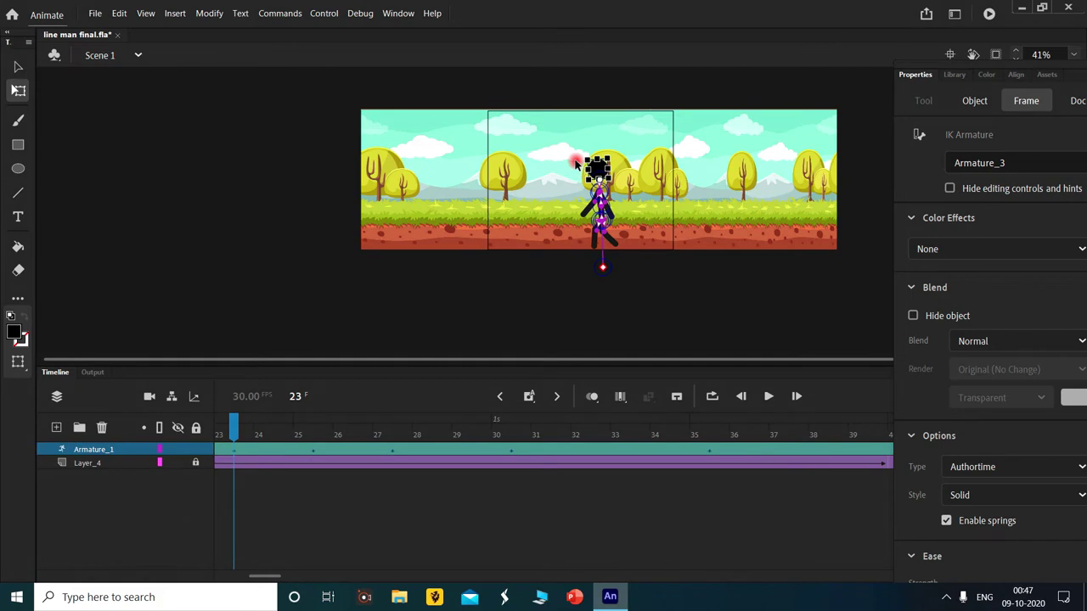
left_click(576, 164)
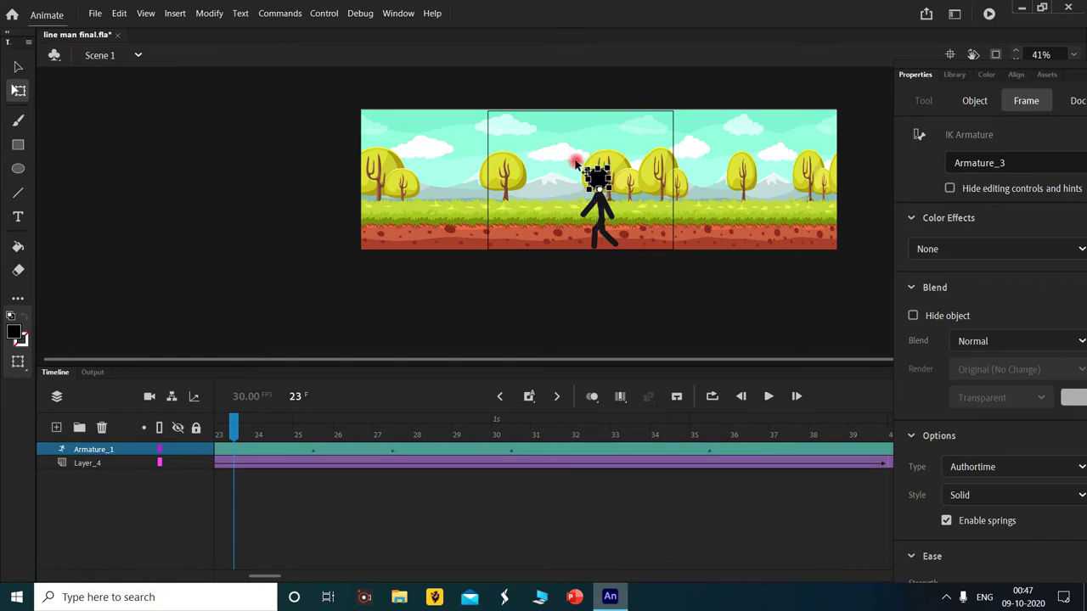
left_click(598, 212)
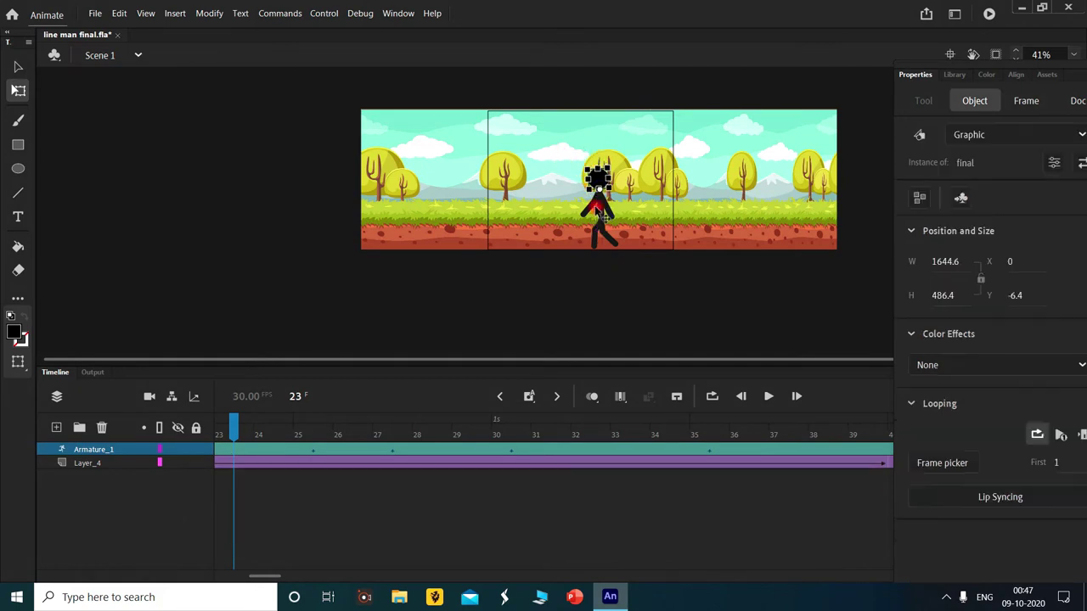
key("ctrl+z")
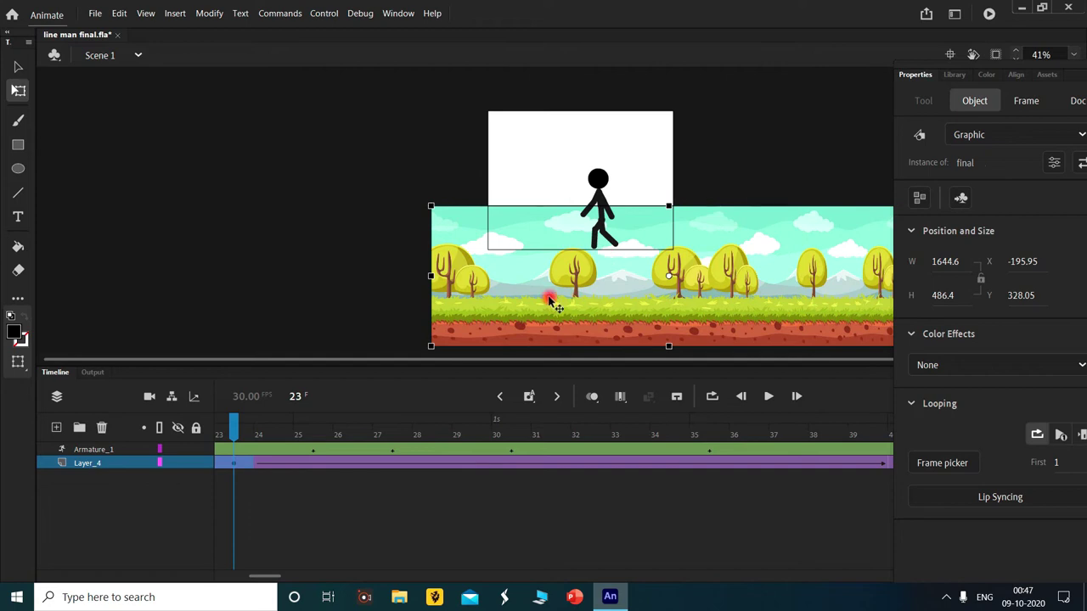
key("ctrl+z")
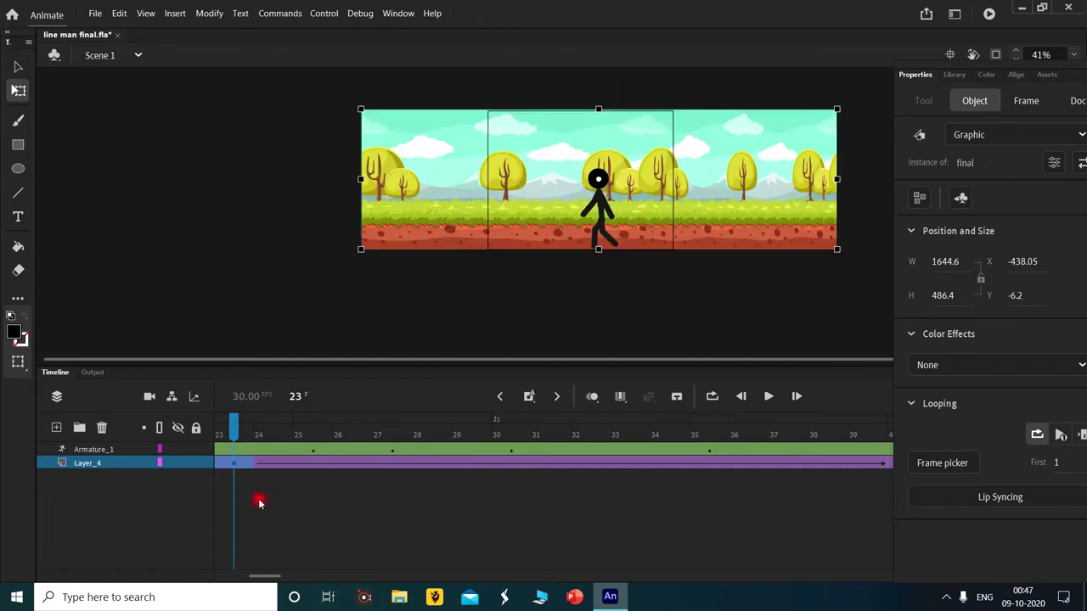
Lock Layer_4 and select the stick figure's span on the Armature_1 layer
left_click(196, 462)
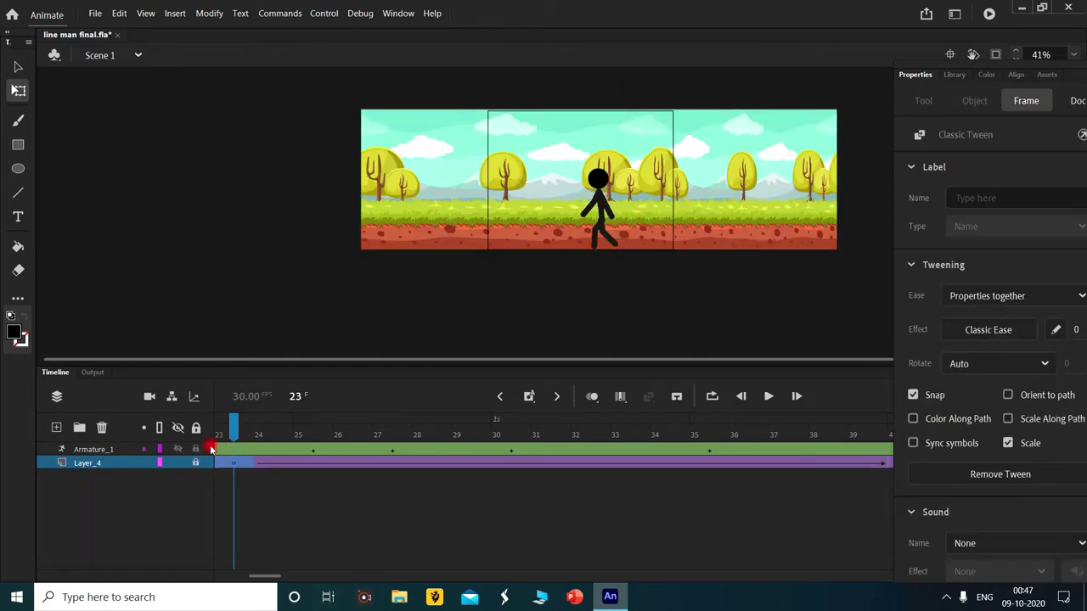
left_click(222, 448)
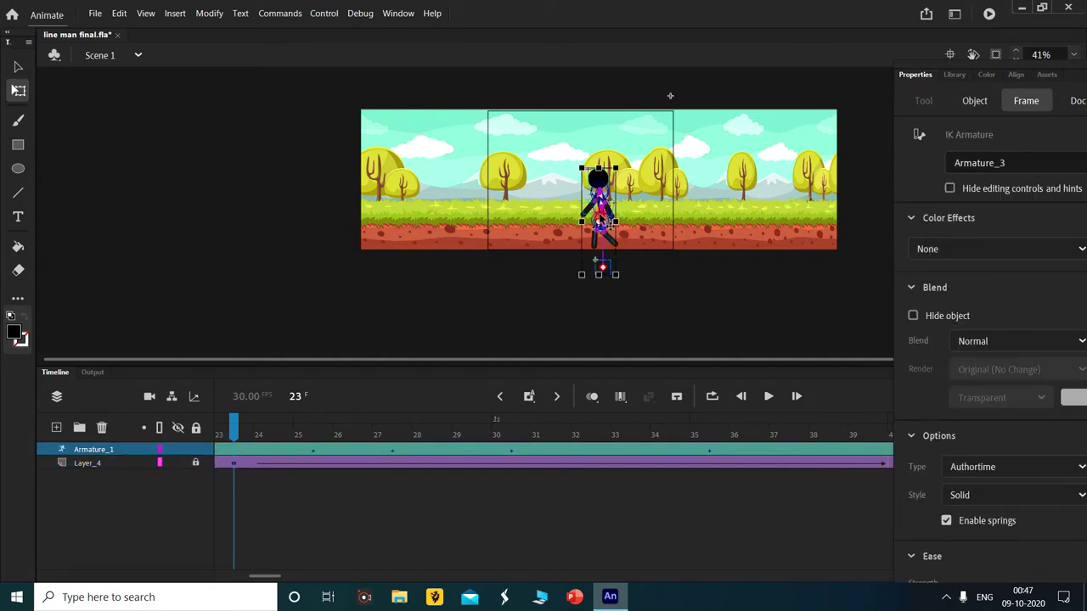
left_click(599, 222)
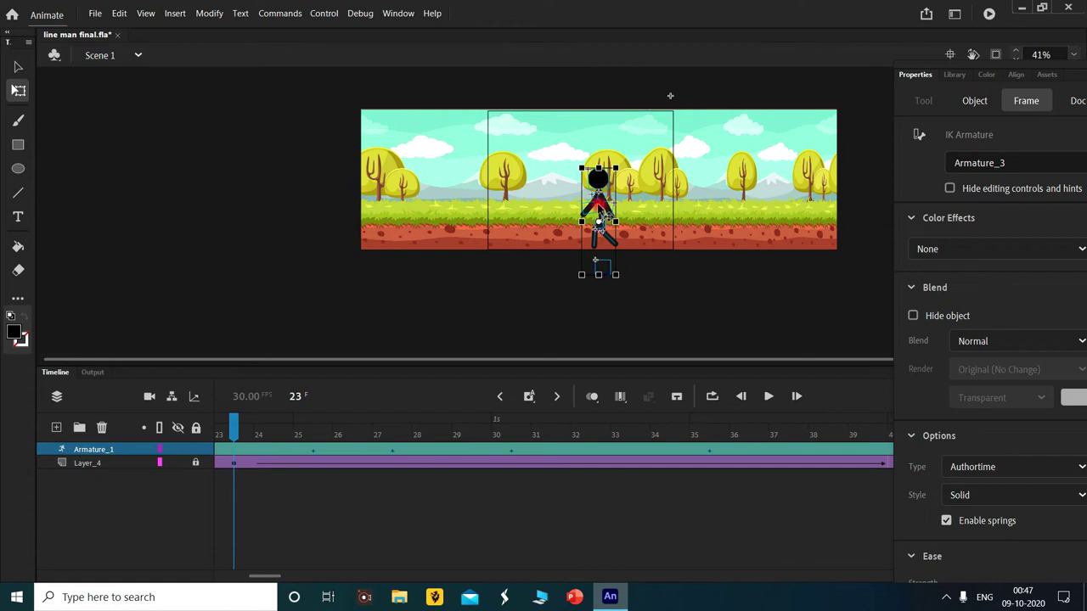
left_click_drag(599, 212, 589, 177)
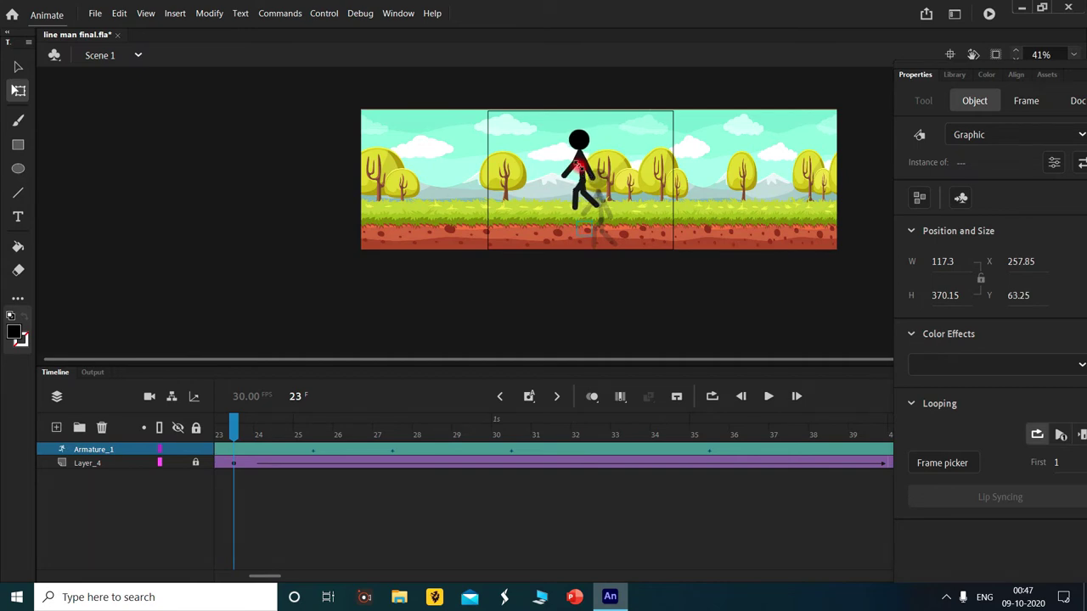
key("ctrl+z")
key("ctrl+z")
key("ctrl+z")
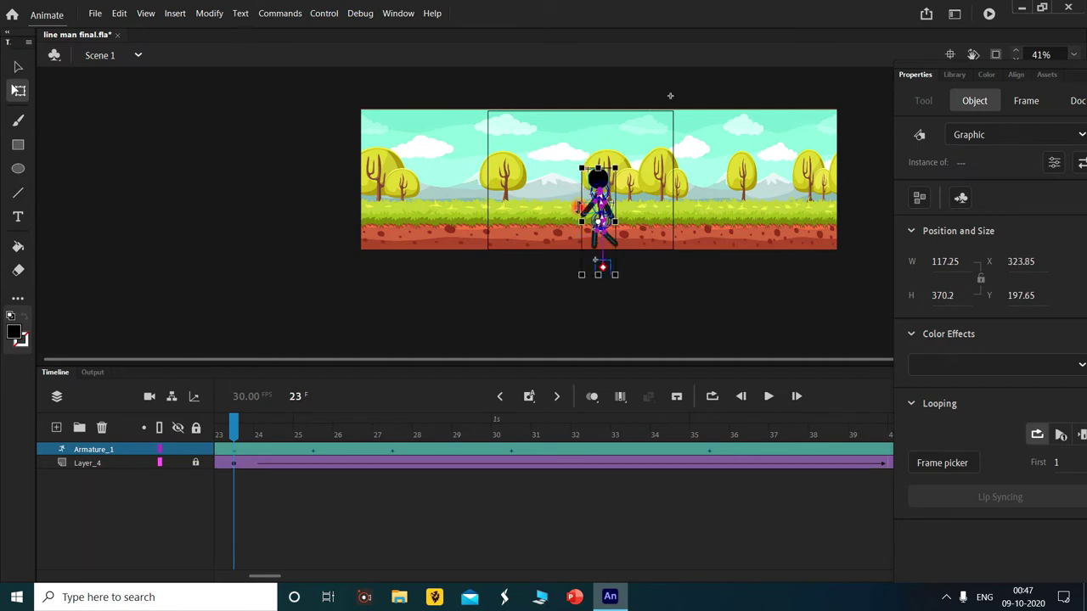
At frame 23, select the whole stick figure with its armature and move it up onto the grass, at about X 277, Y 68
left_click(586, 194)
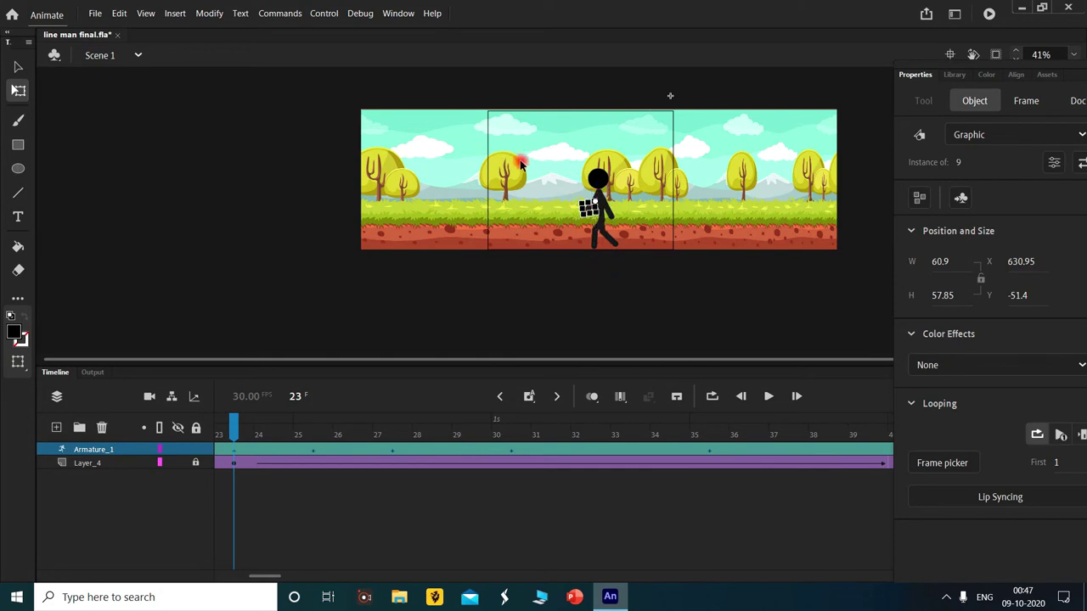
left_click(552, 178)
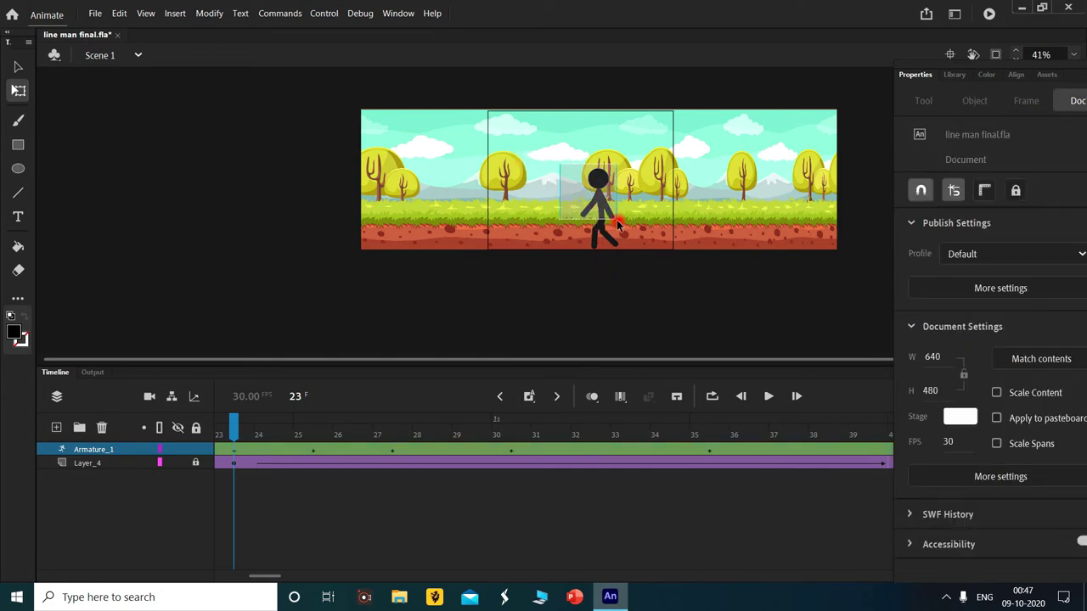
left_click_drag(560, 202, 638, 266)
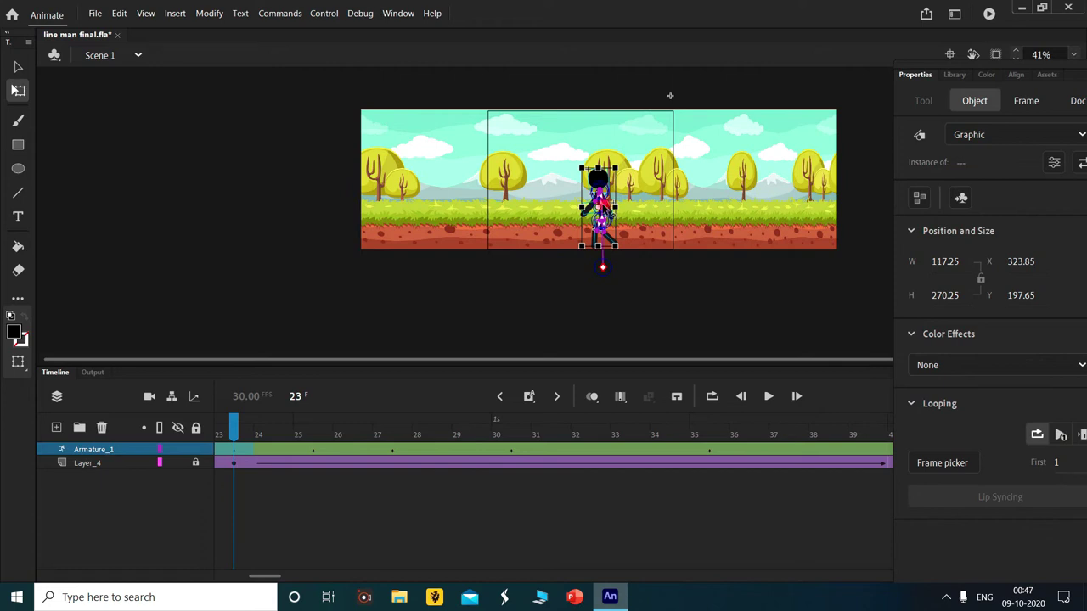
left_click(670, 95)
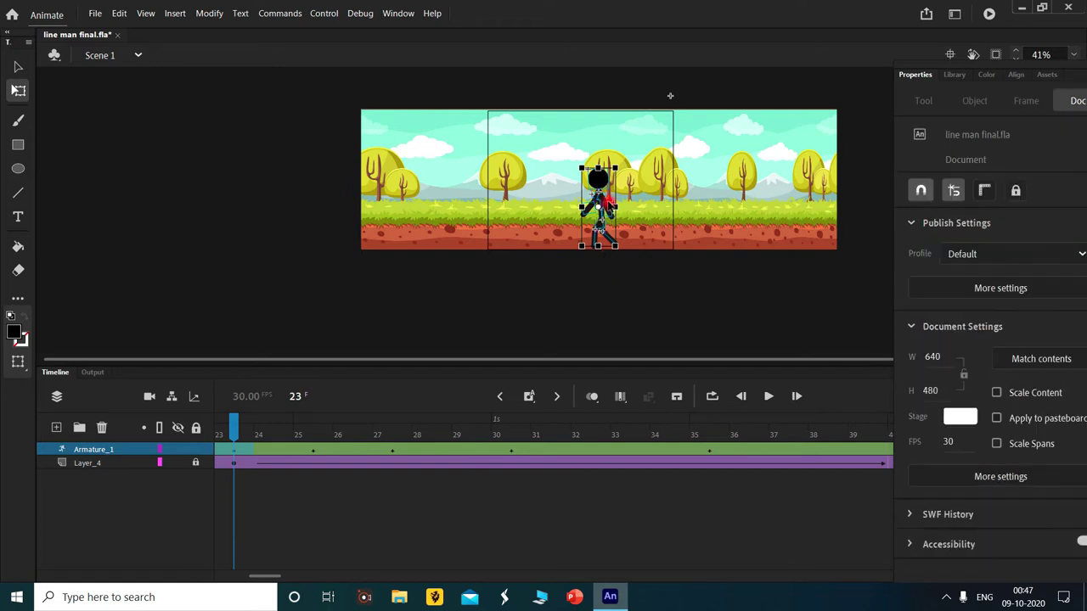
left_click(613, 210)
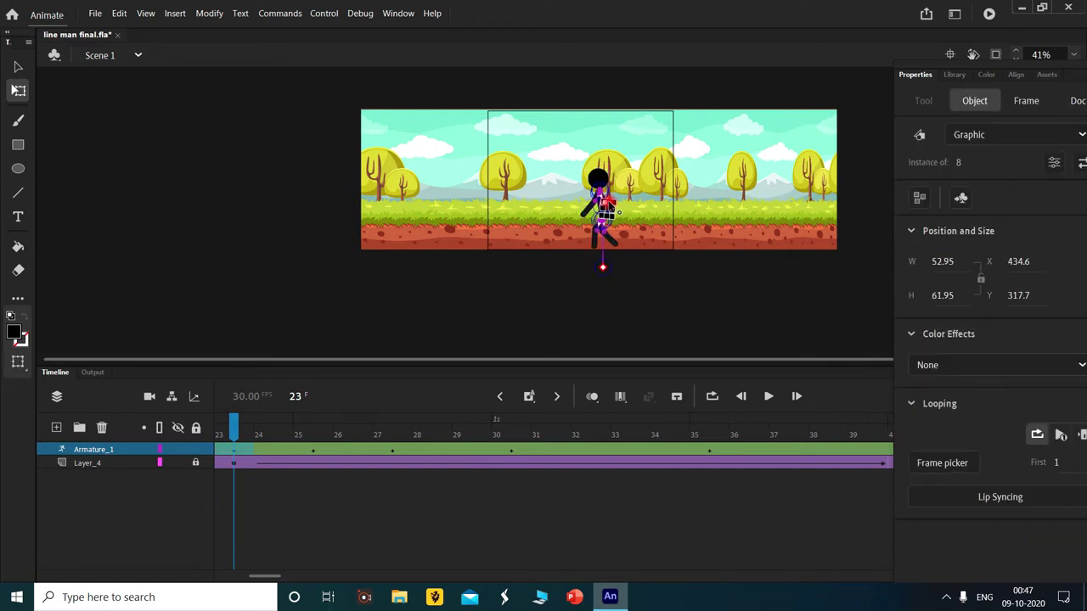
left_click_drag(570, 159, 619, 261)
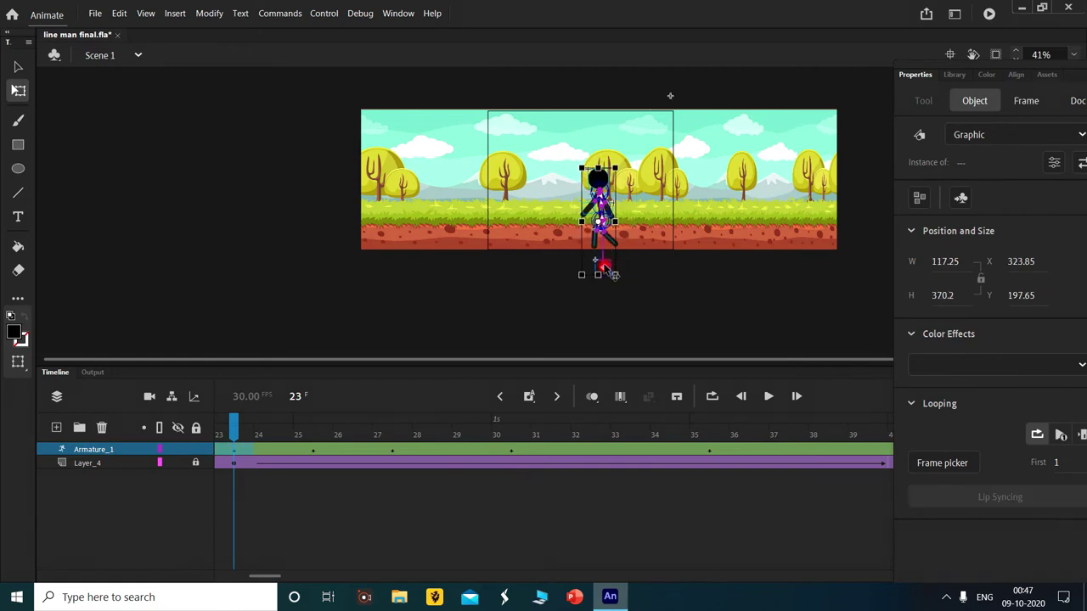
left_click_drag(604, 265, 595, 235)
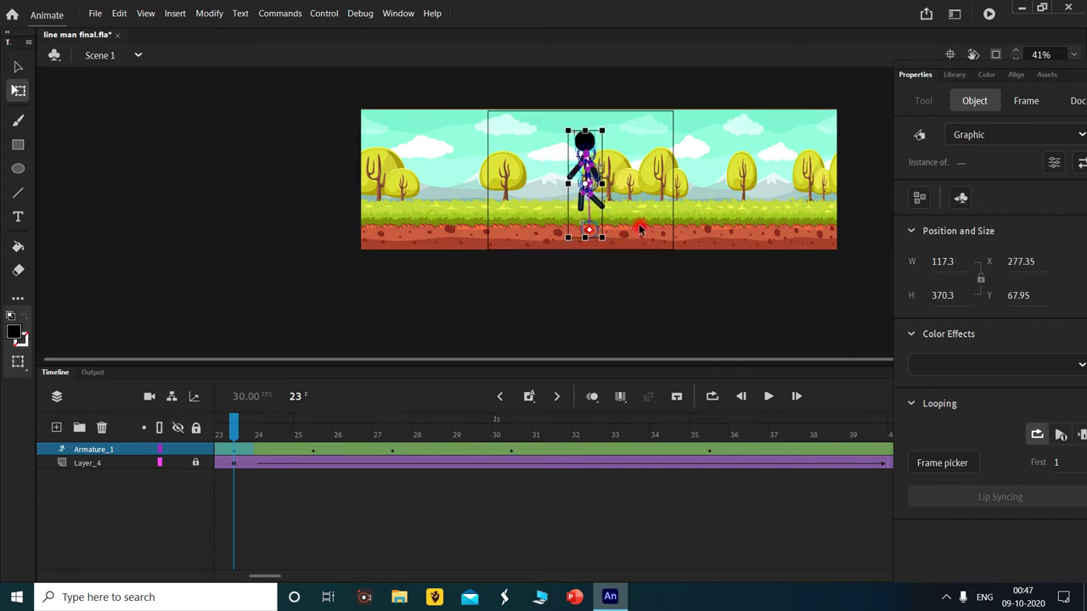
left_click(376, 315)
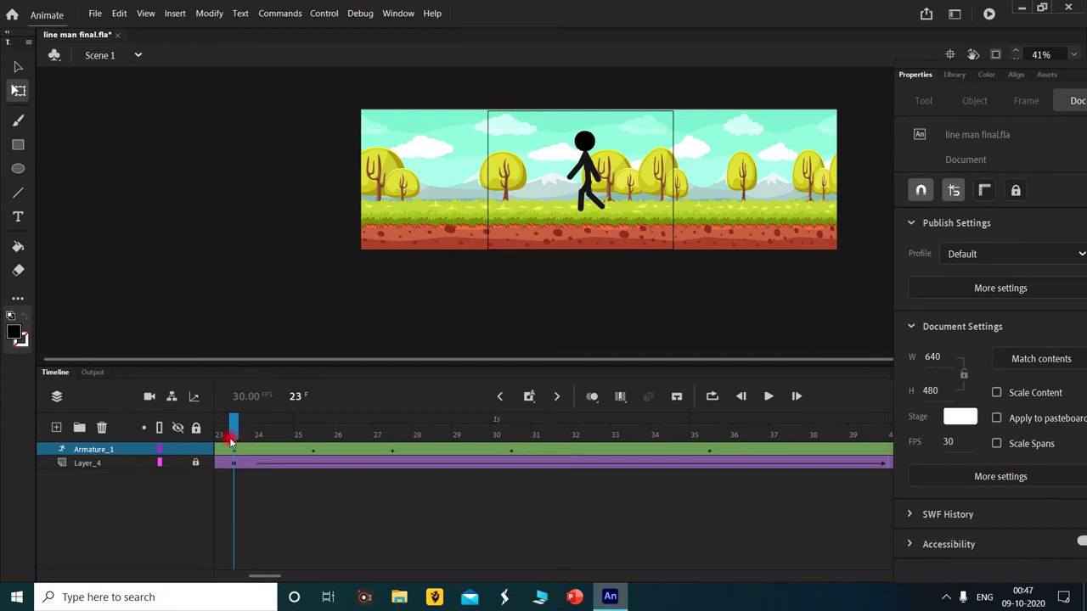
mouse_move(237, 435)
left_mouse_down()
mouse_move(330, 433)
mouse_move(235, 431)
left_mouse_up()
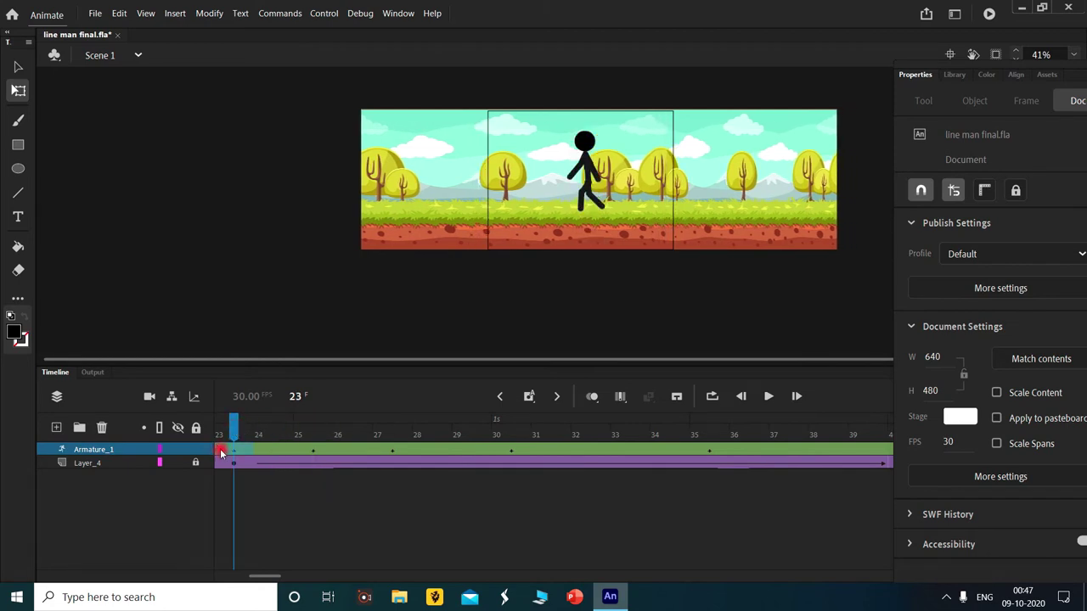
left_click(220, 453)
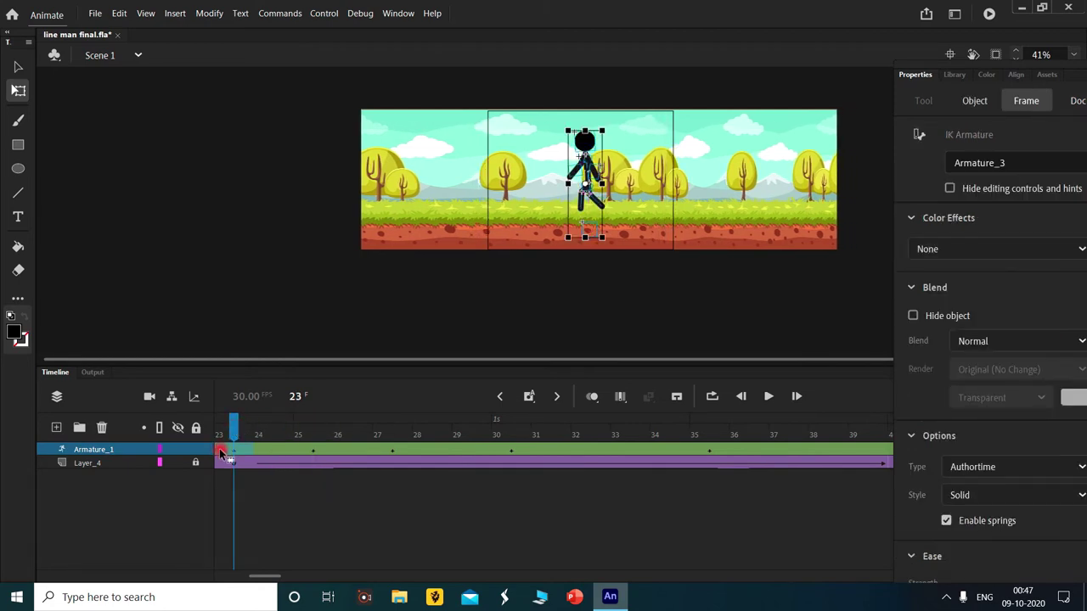
left_click(219, 448)
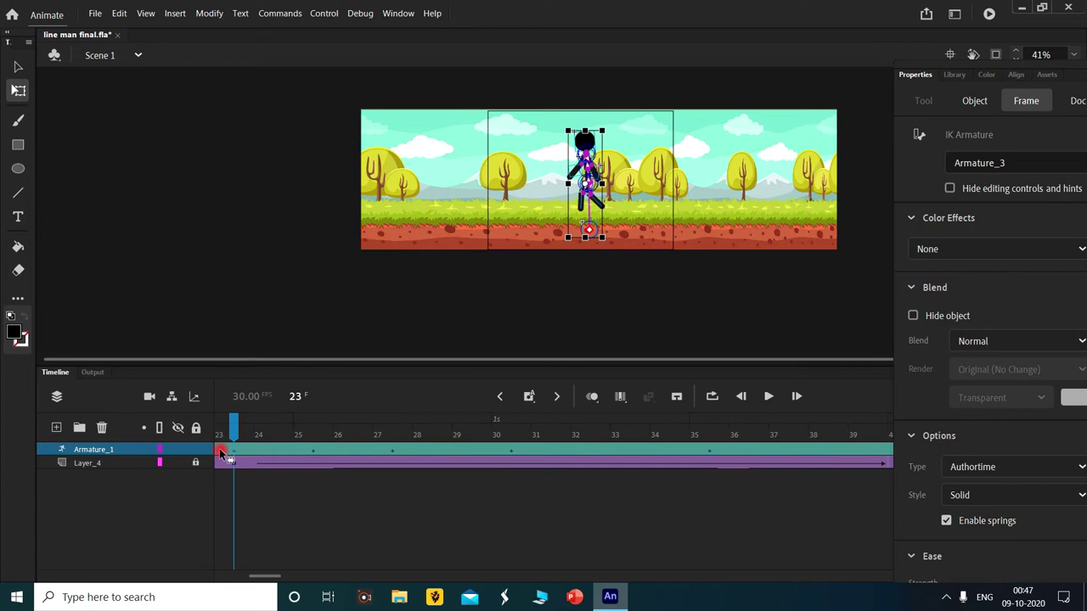
left_click(592, 218)
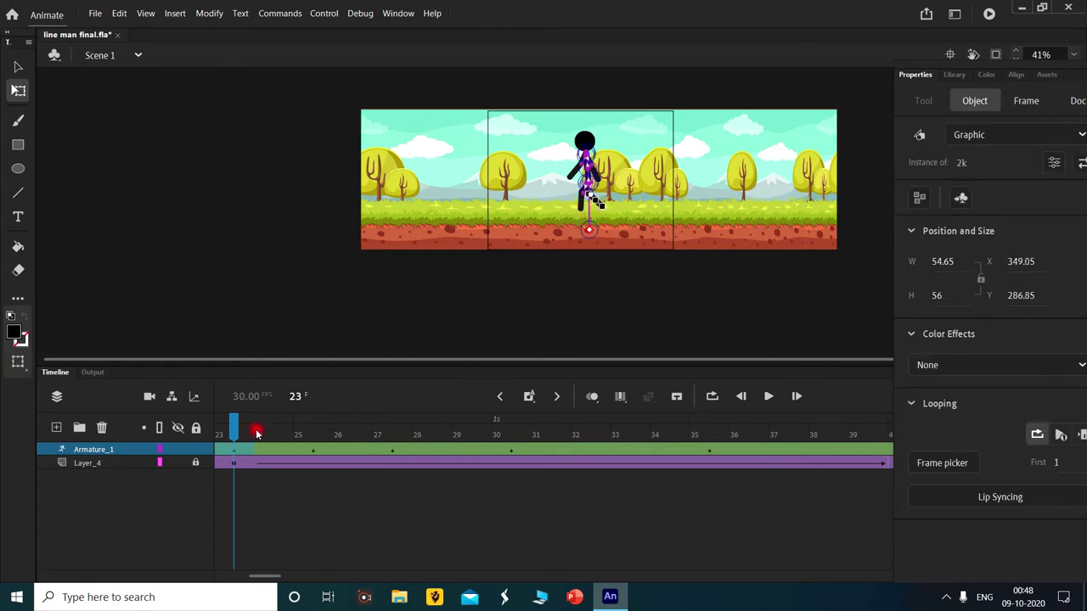
At the frame 25 pose, move the whole stick figure up onto the grass, at about X 292, Y 52
left_click_drag(237, 428, 310, 429)
left_click(381, 391)
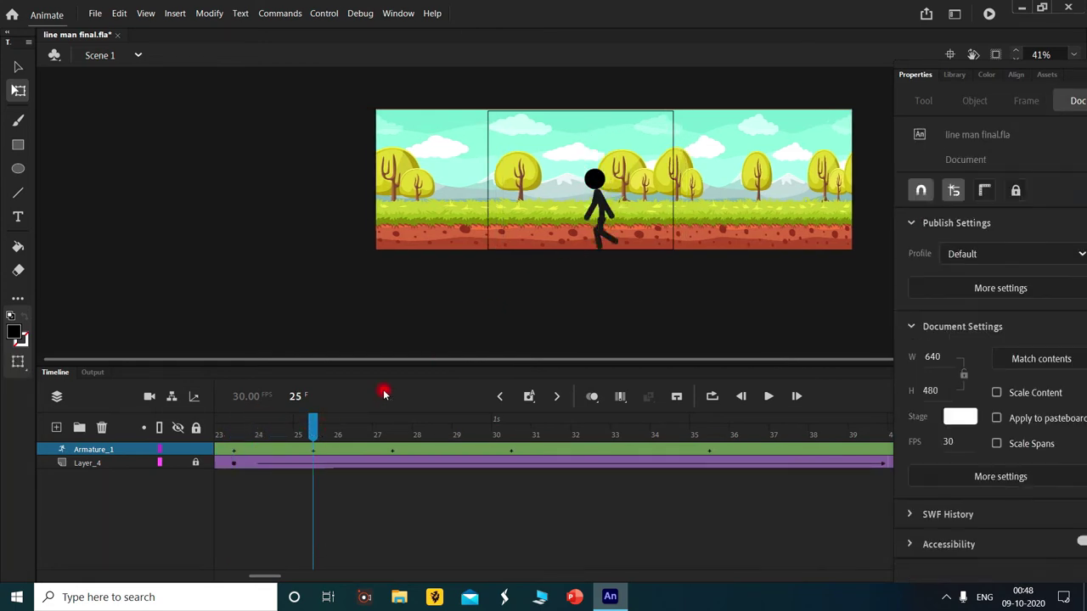
left_click_drag(312, 427, 308, 454)
left_click(310, 451)
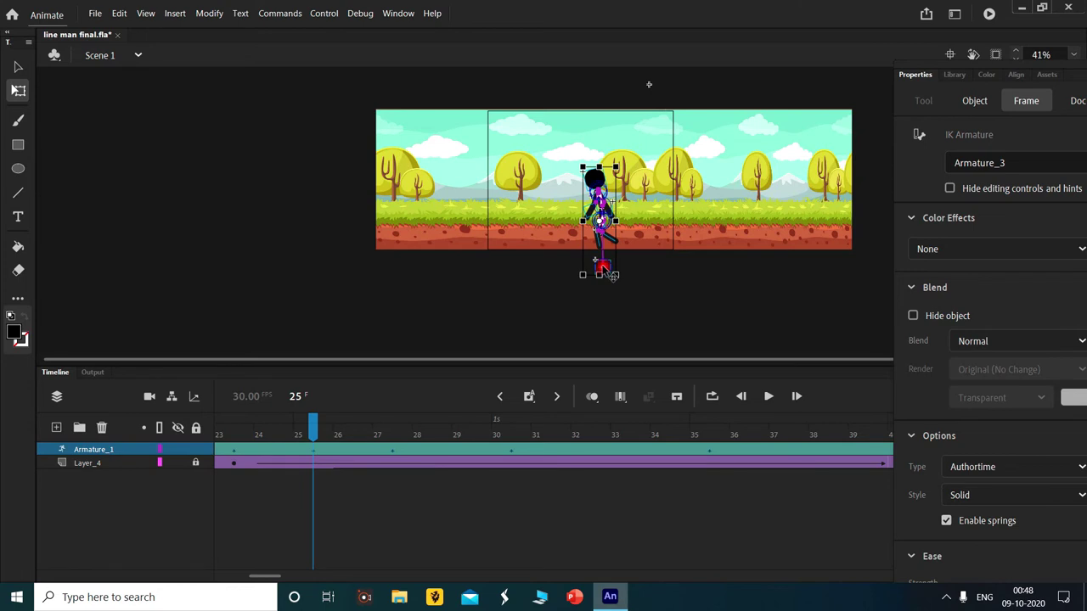
left_click_drag(613, 275, 590, 231)
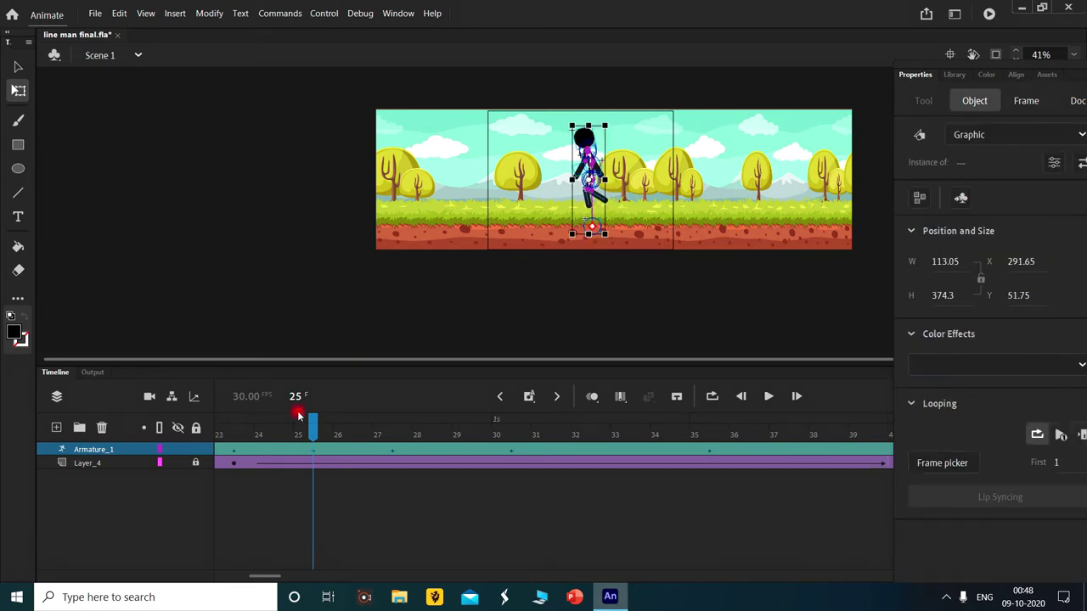
left_click(314, 433)
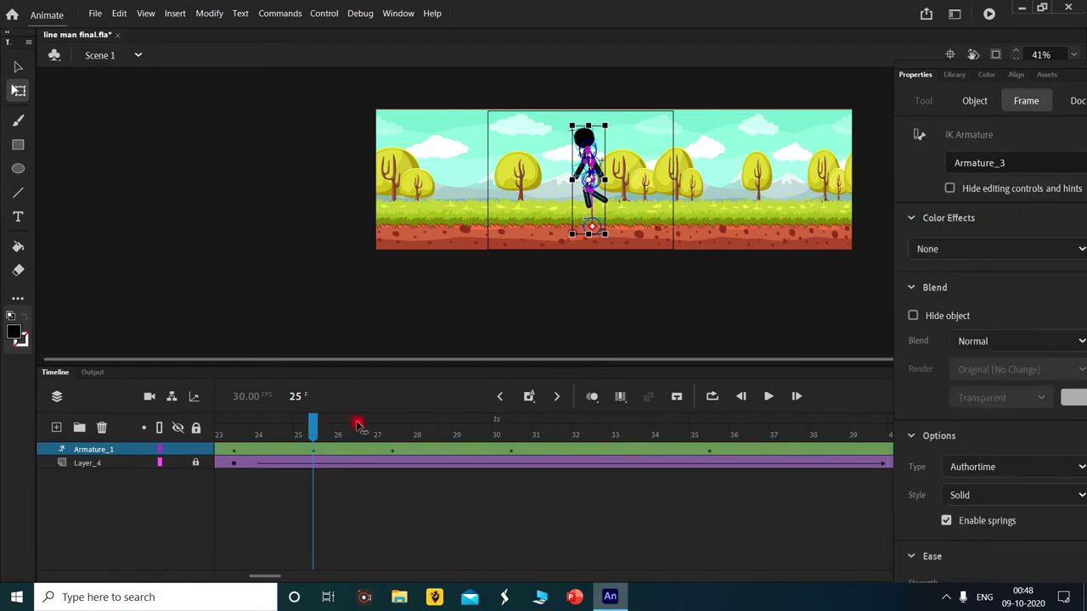
Return to frame 1 and move the whole stick figure up onto the grass, at about X 269, Y 85
left_click_drag(356, 422, 159, 446)
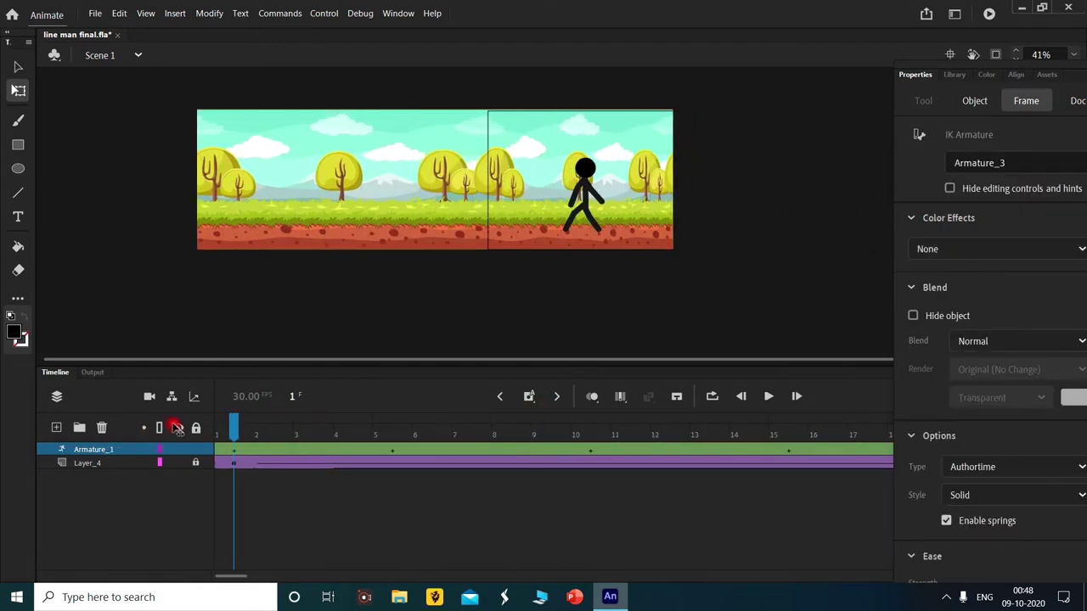
left_click_drag(242, 406, 178, 439)
left_click(165, 447)
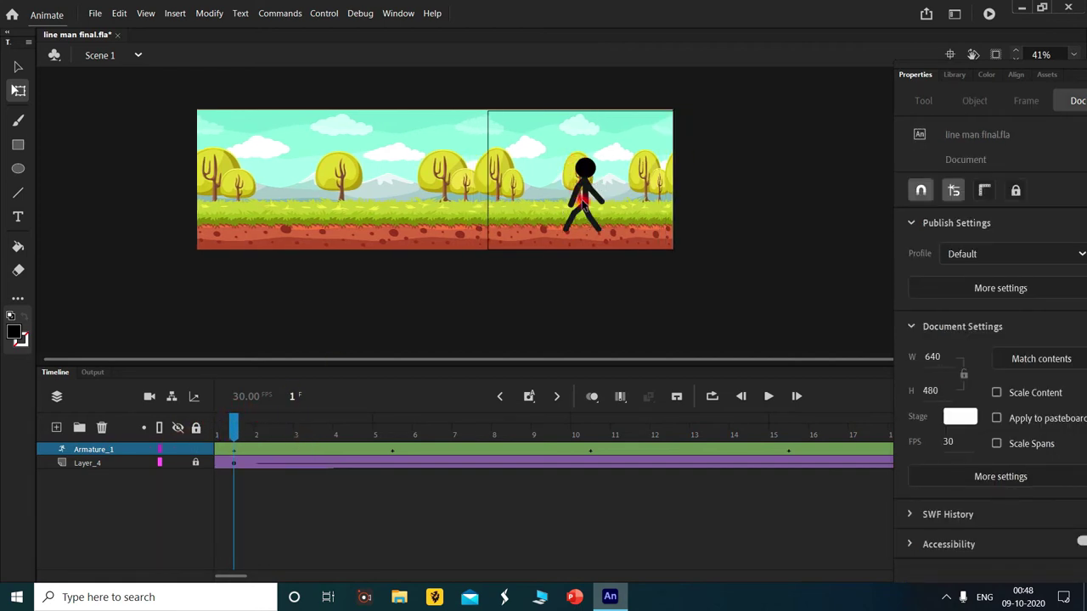
left_click(587, 199)
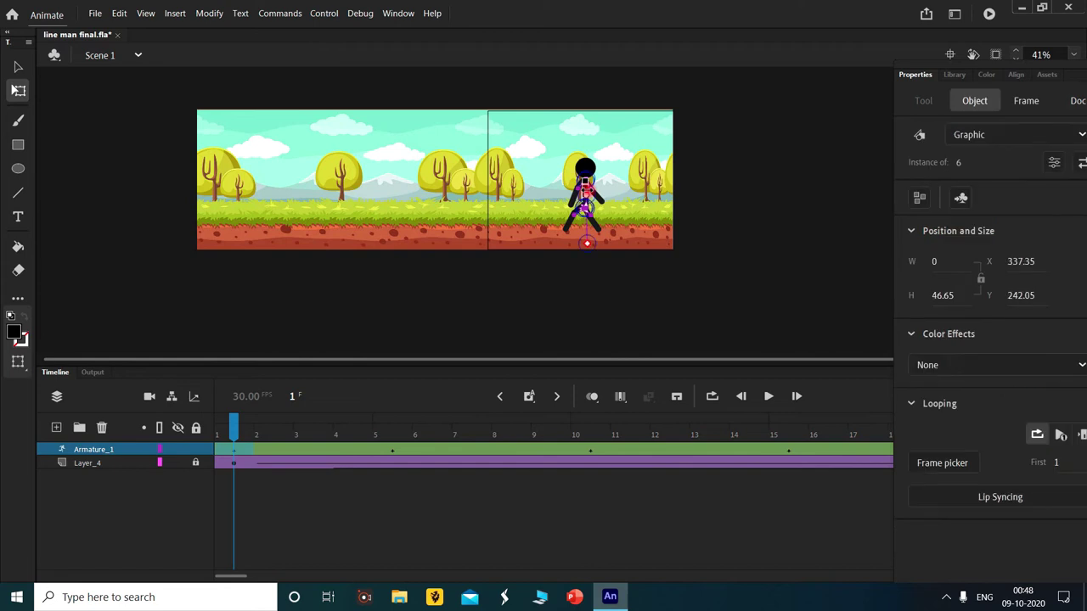
left_click_drag(560, 152, 624, 248)
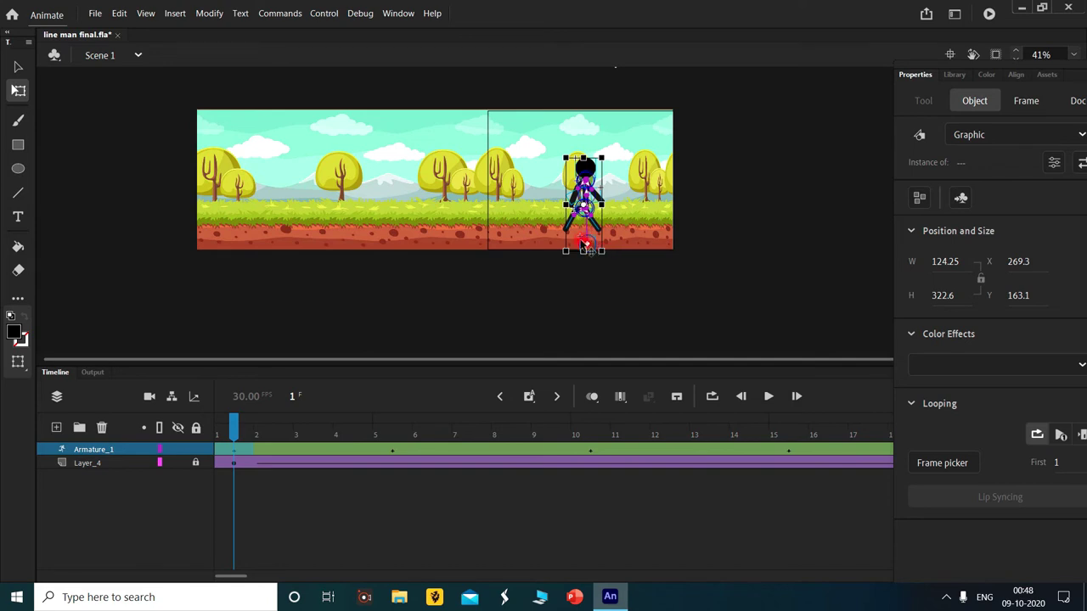
left_click_drag(589, 243, 586, 222)
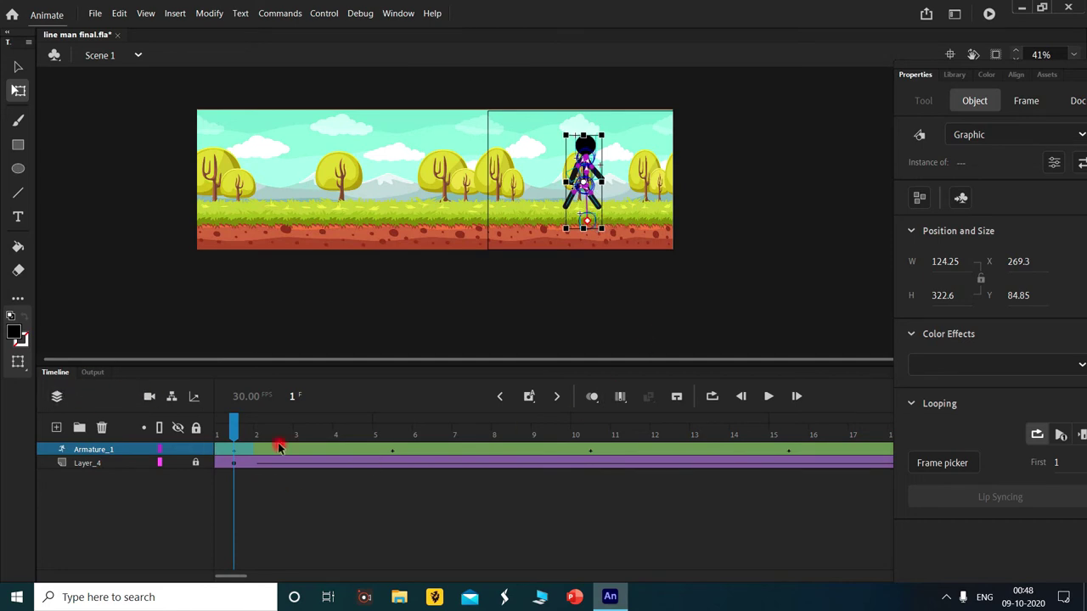
At the frame 5 pose, move the whole stick figure up onto the grass, at about X 346, Y 55
left_click_drag(232, 417, 393, 418)
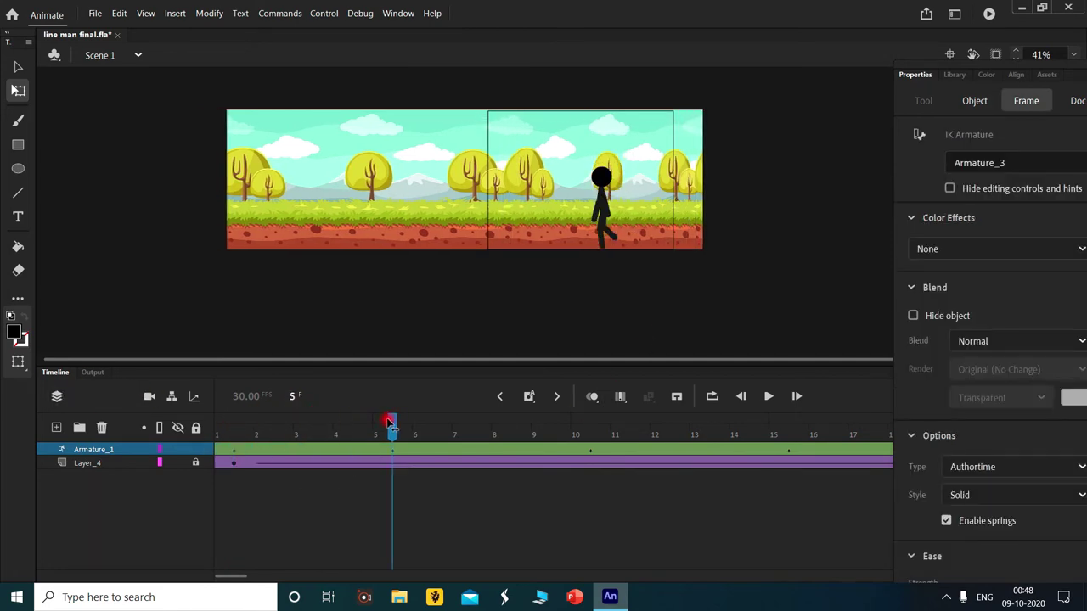
left_click(451, 352)
left_click(604, 254)
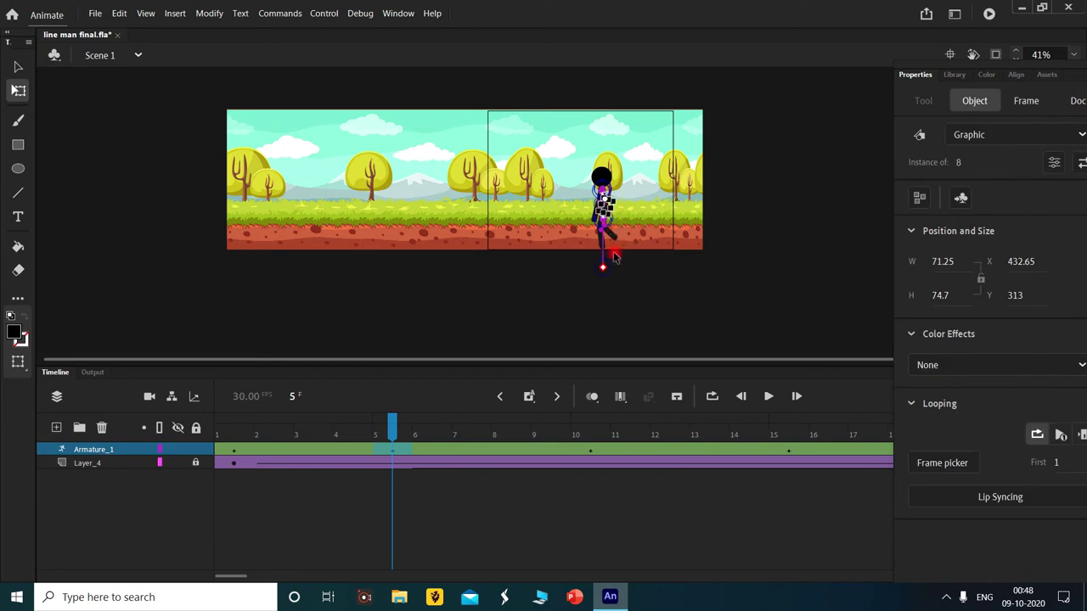
left_click(406, 444)
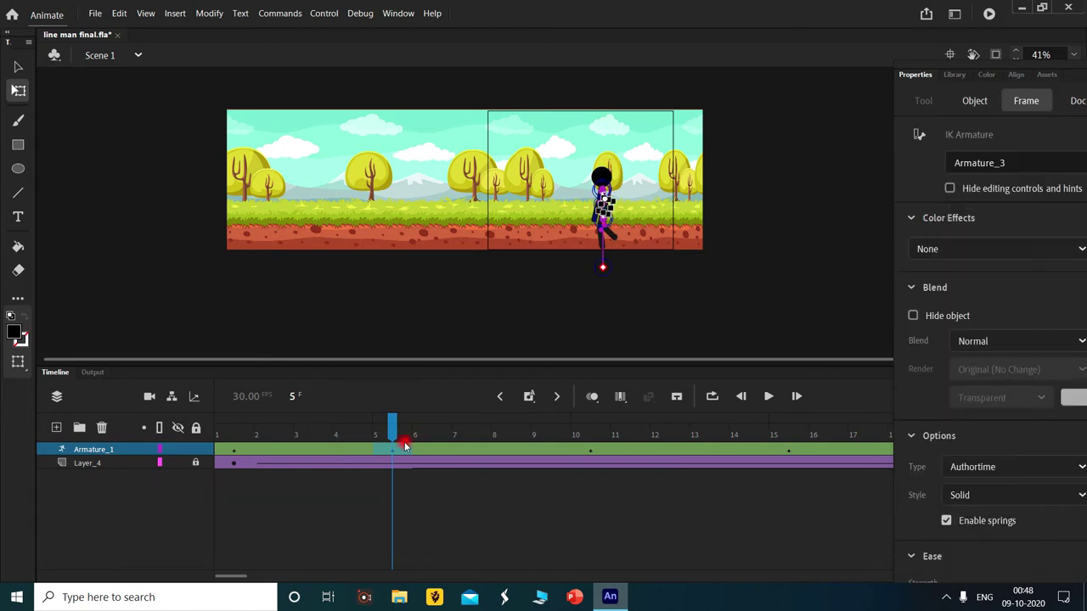
left_click(402, 449)
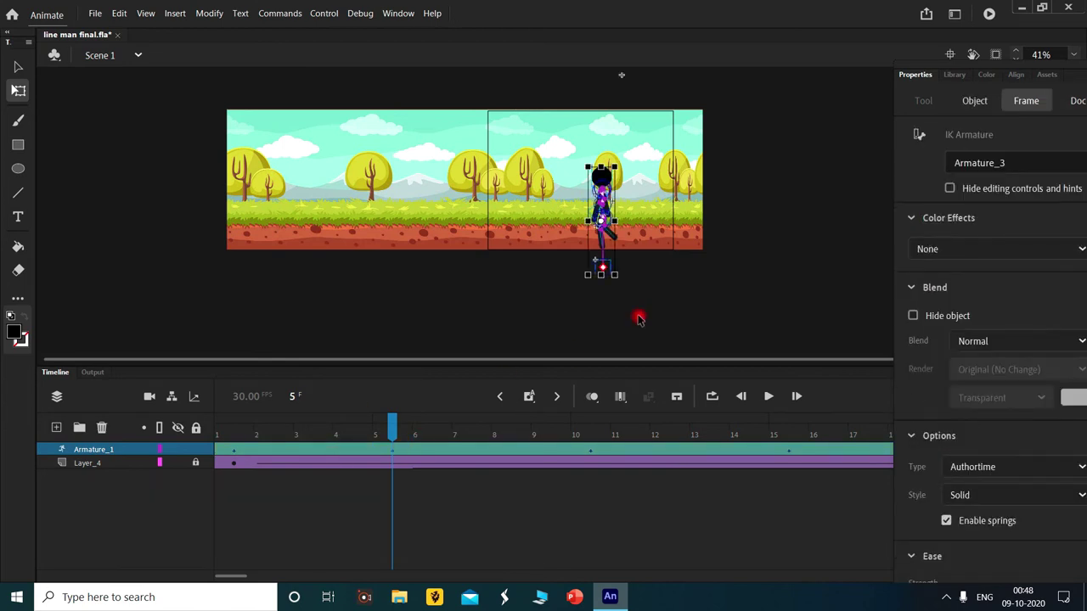
left_click_drag(614, 276, 603, 234)
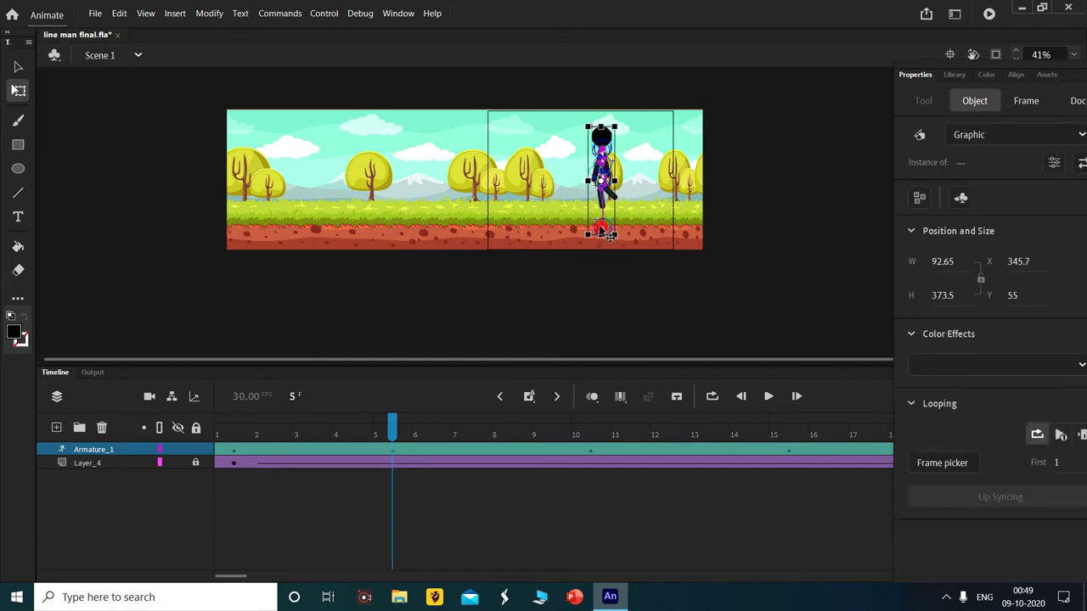
At the frame 10 pose, move the whole stick figure up onto the grass, at about X 326, Y 46
left_click_drag(387, 427, 583, 422)
left_click(654, 300)
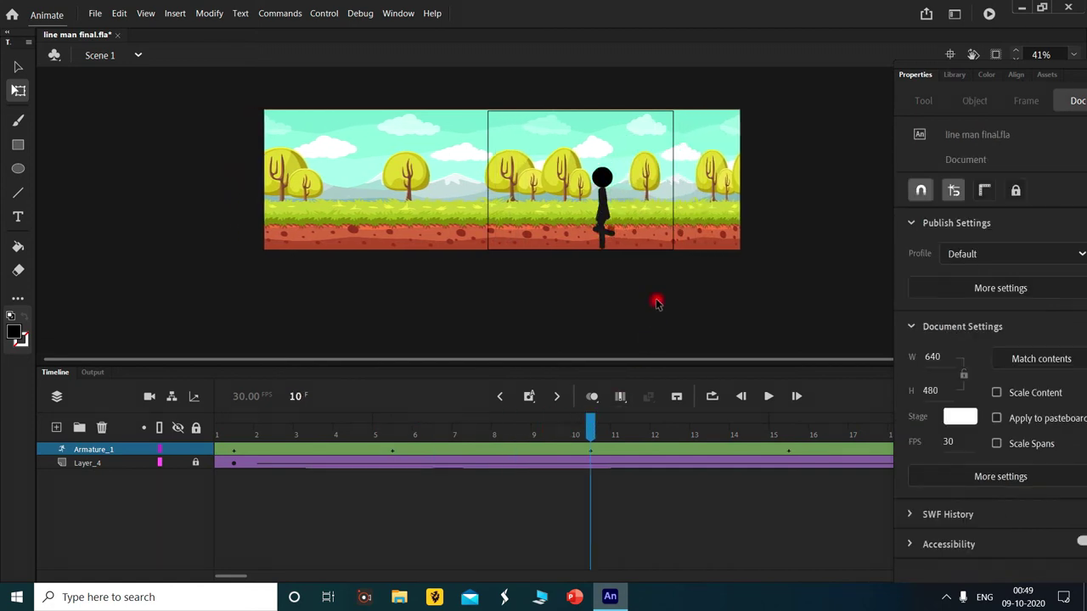
left_click(616, 502)
left_click(601, 452)
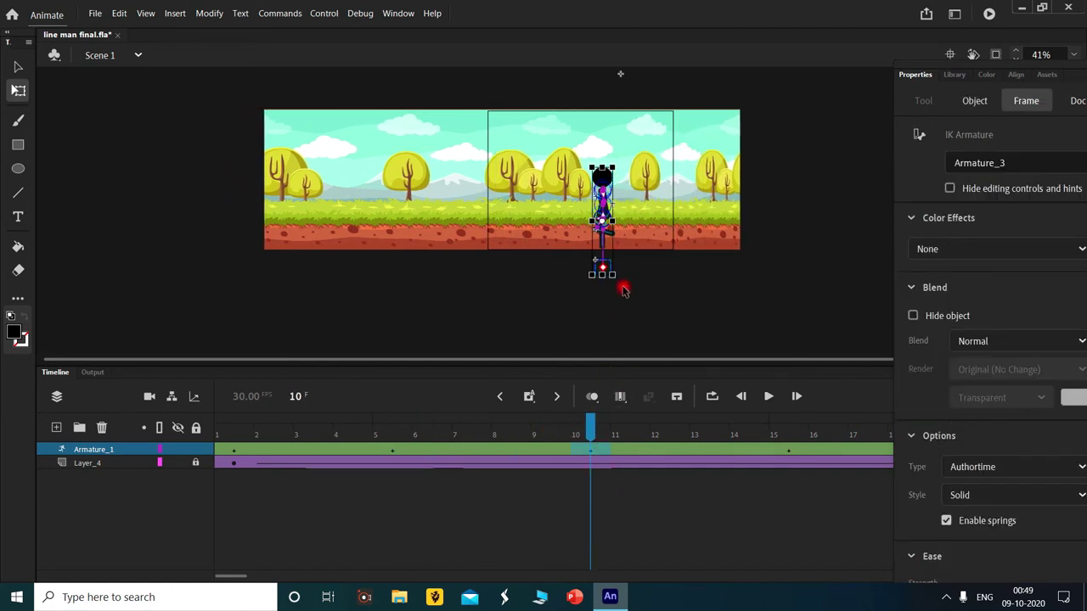
left_click_drag(609, 276, 598, 229)
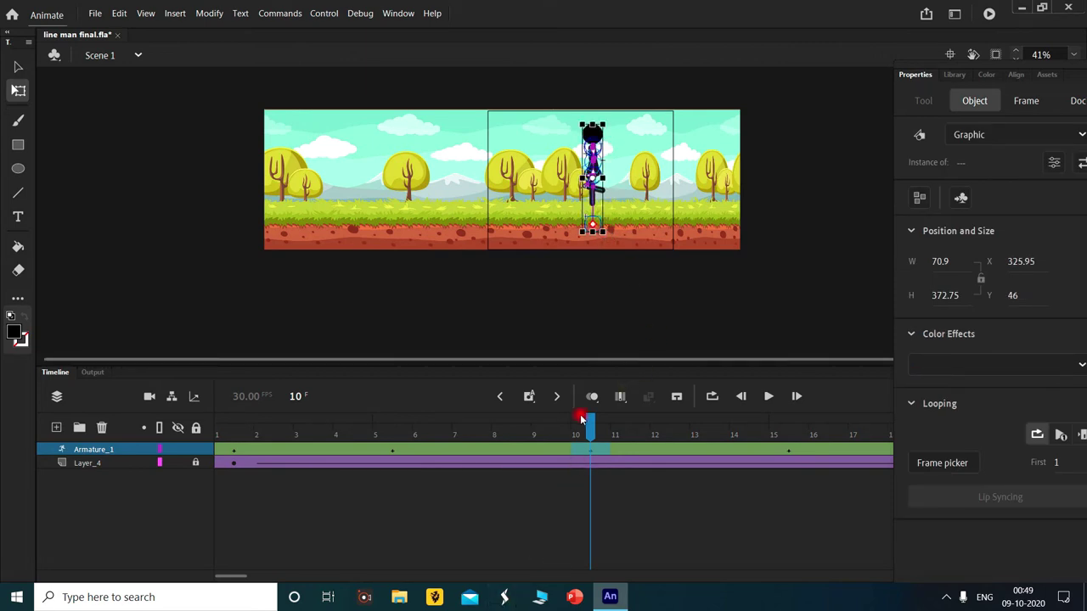
At the frame 15 pose, move the whole stick figure up onto the grass, at about X 330, Y 42
left_click_drag(600, 441, 796, 441)
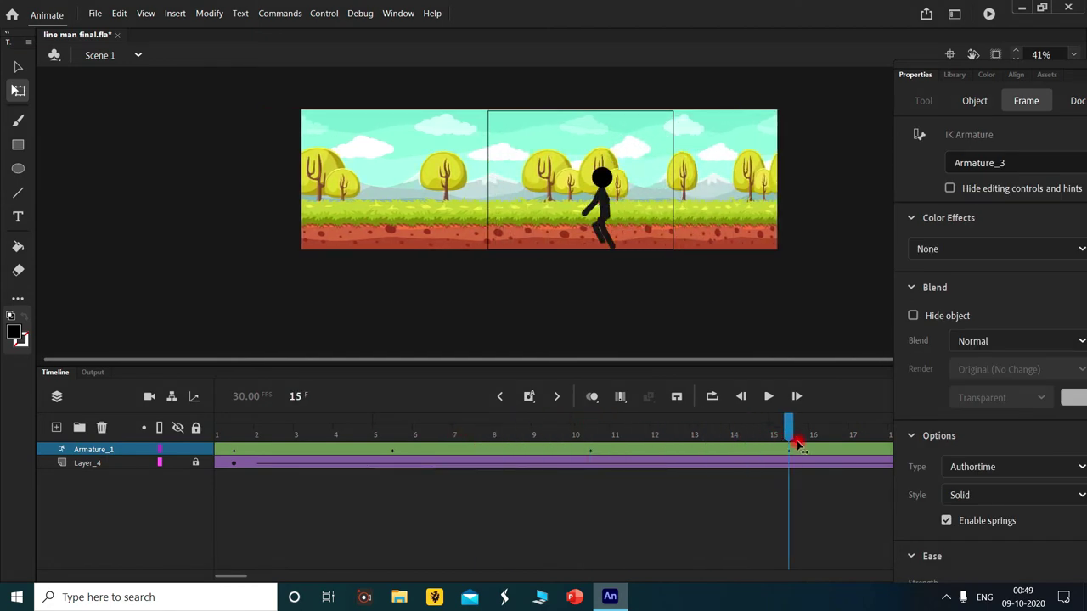
left_click(501, 185)
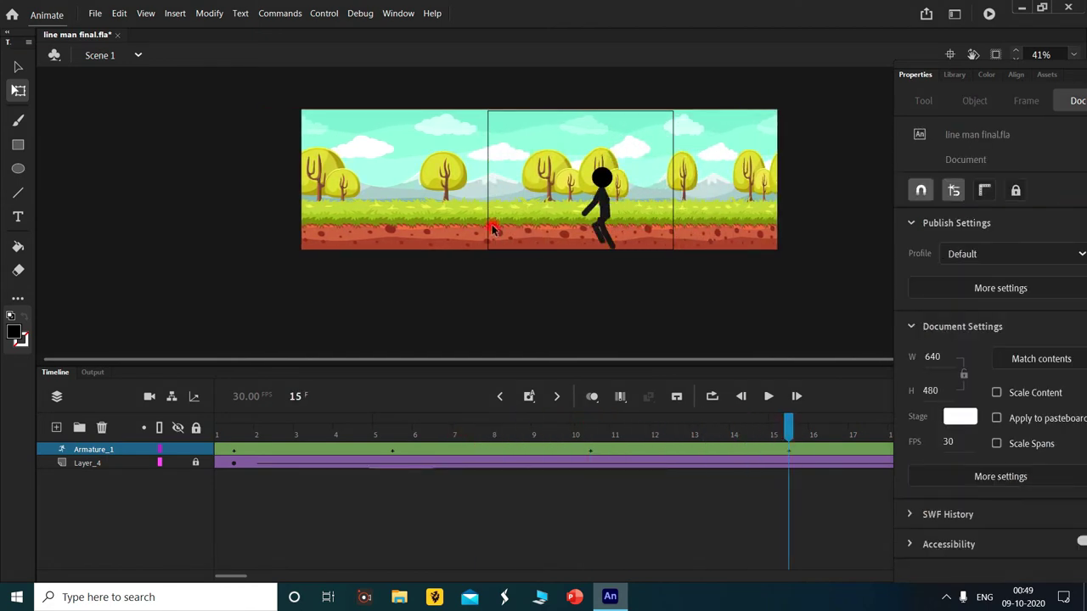
left_click(790, 451)
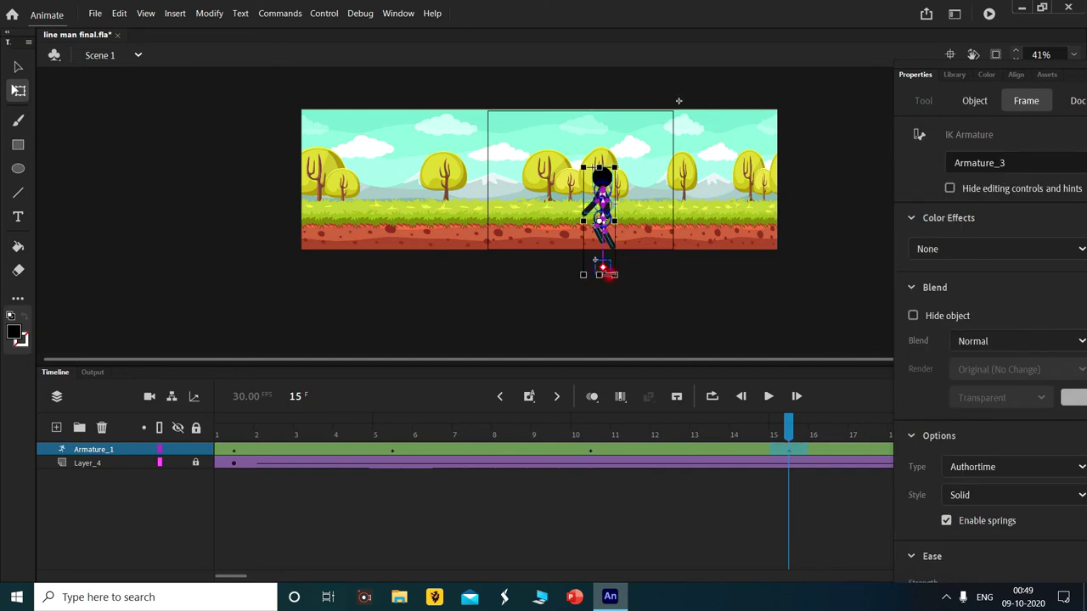
left_click(602, 228)
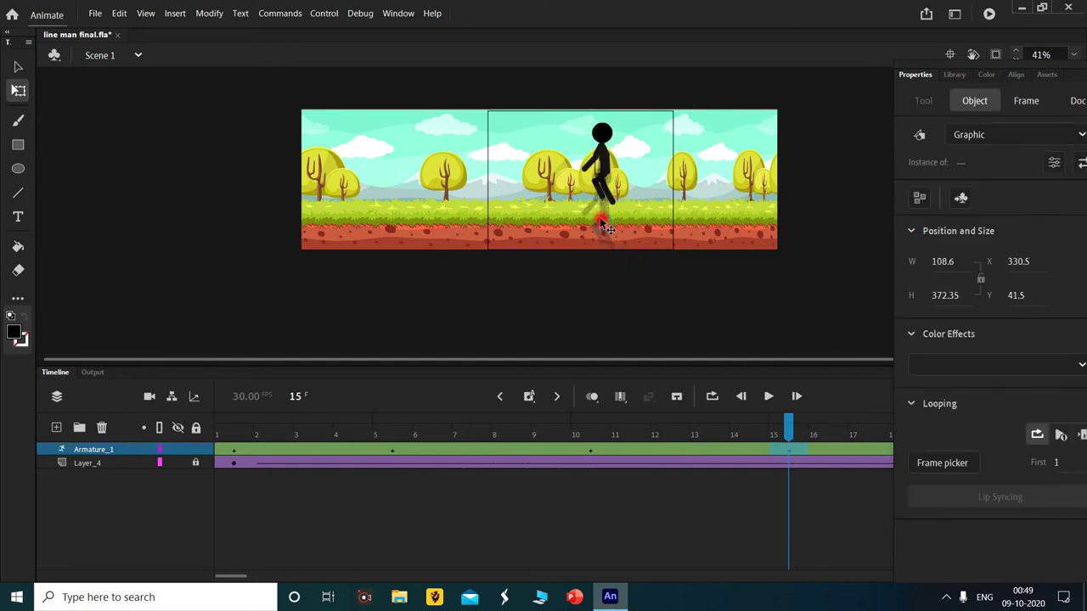
left_click(601, 223)
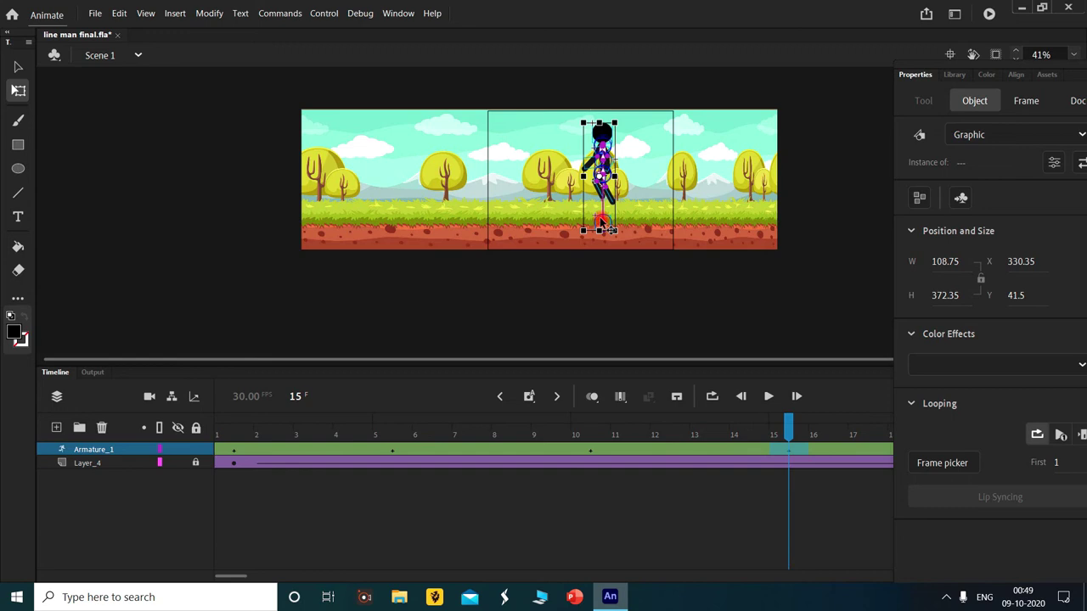
left_click_drag(601, 224, 608, 236)
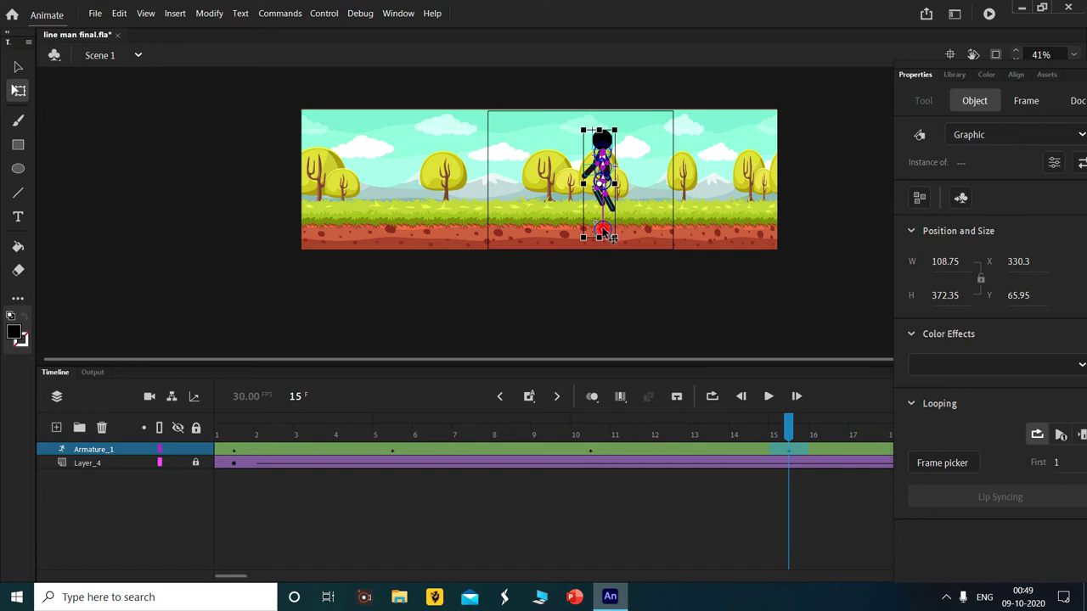
mouse_move(611, 237)
left_mouse_down()
mouse_move(589, 231)
mouse_move(599, 225)
left_mouse_up()
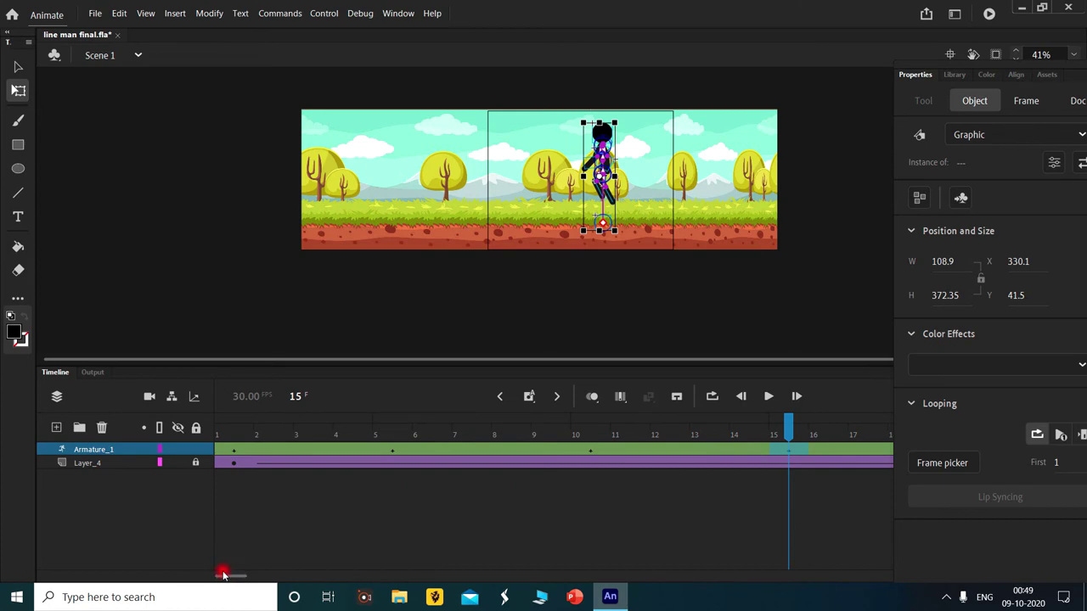
At the frame 20 pose, move the whole stick figure up from the soil onto the grass
left_click_drag(228, 577, 250, 578)
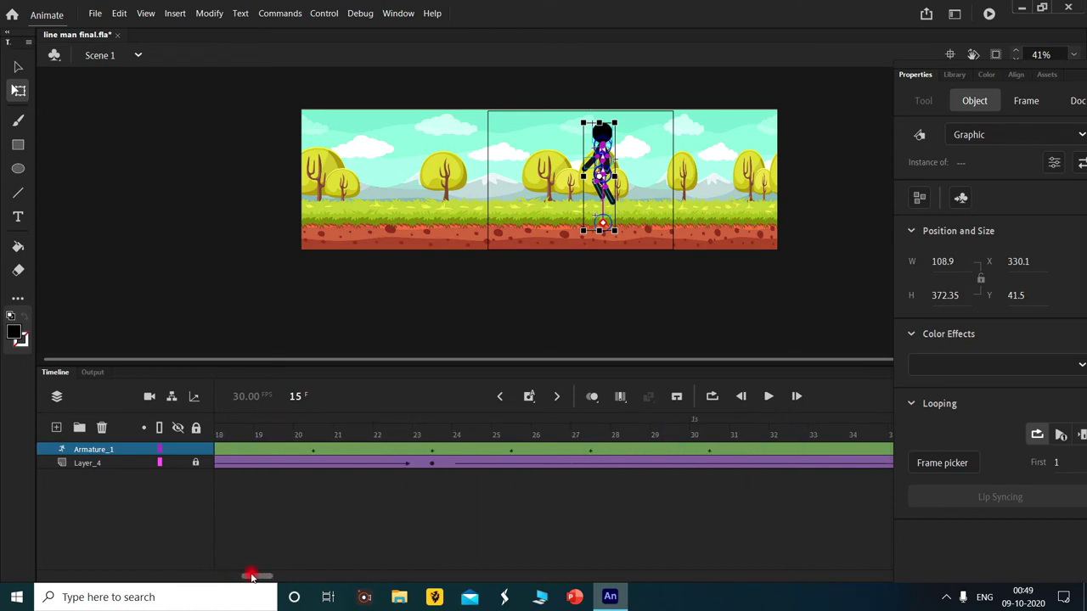
left_click(319, 431)
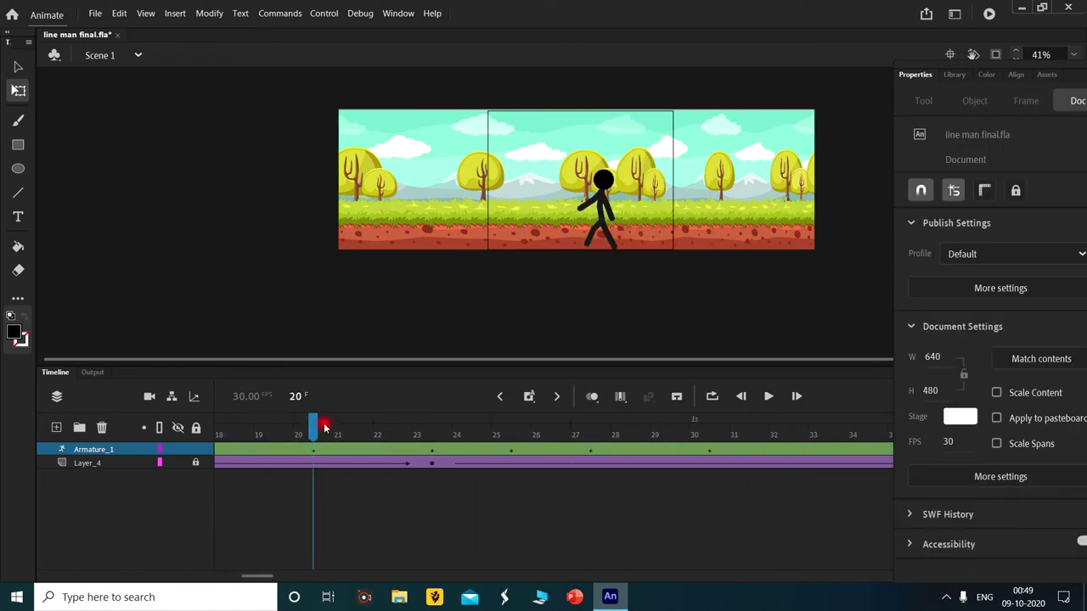
left_click(608, 232)
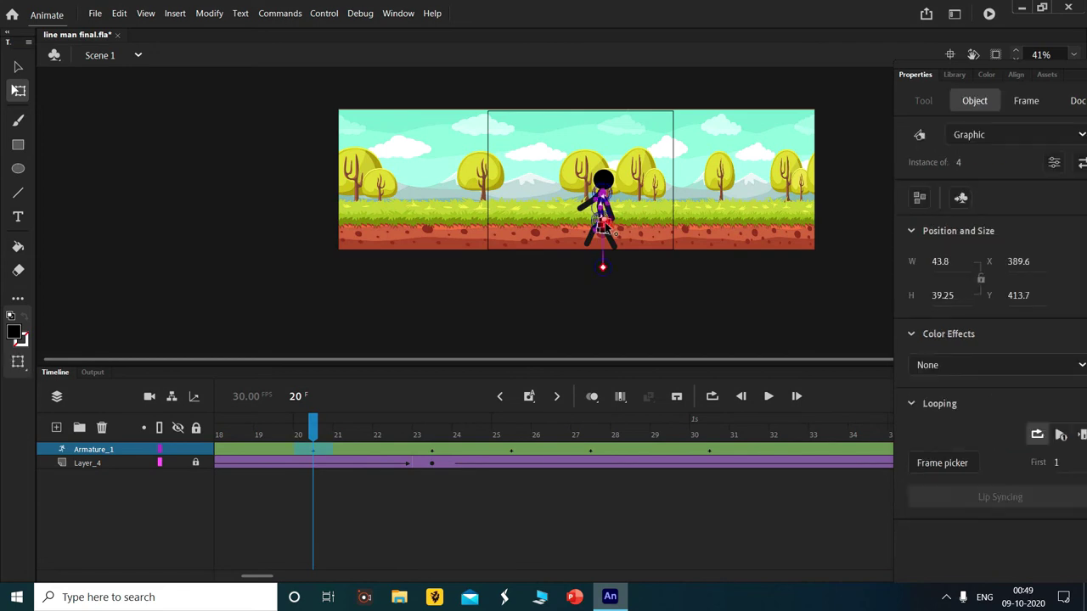
left_click(335, 450)
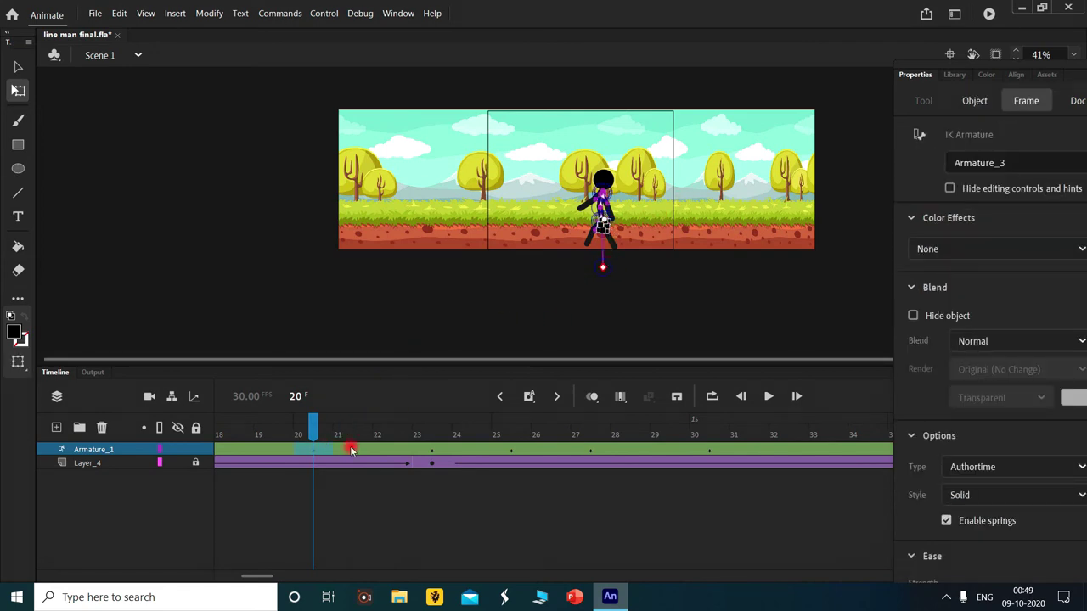
left_click(603, 268)
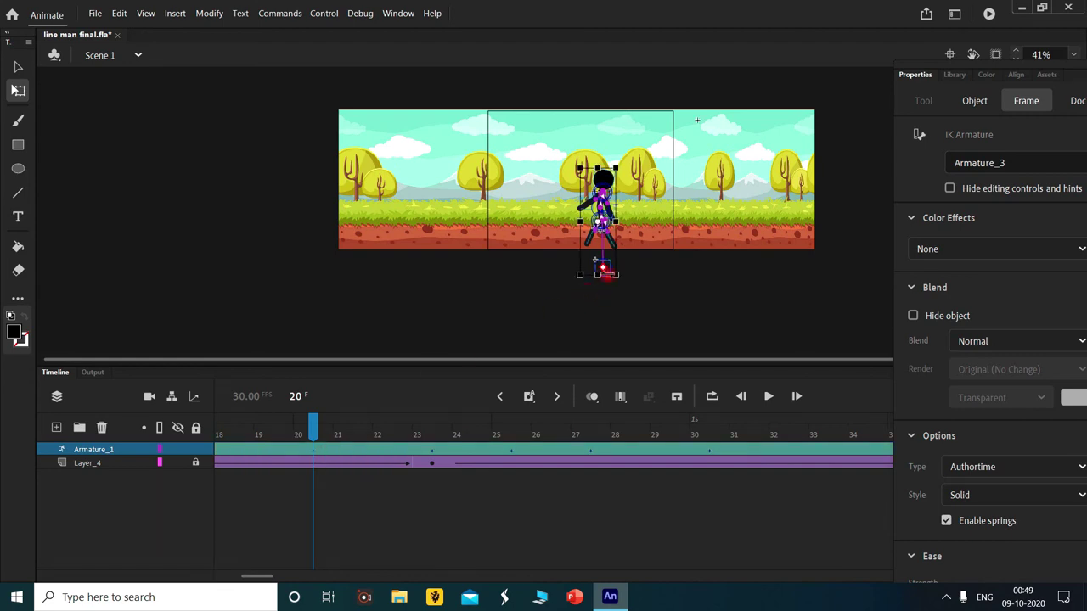
left_click_drag(601, 270, 591, 230)
At the frame 27 pose, move the whole stick figure up onto the grass, at about X 269, Y 45
left_click_drag(314, 427, 444, 422)
left_click(618, 260)
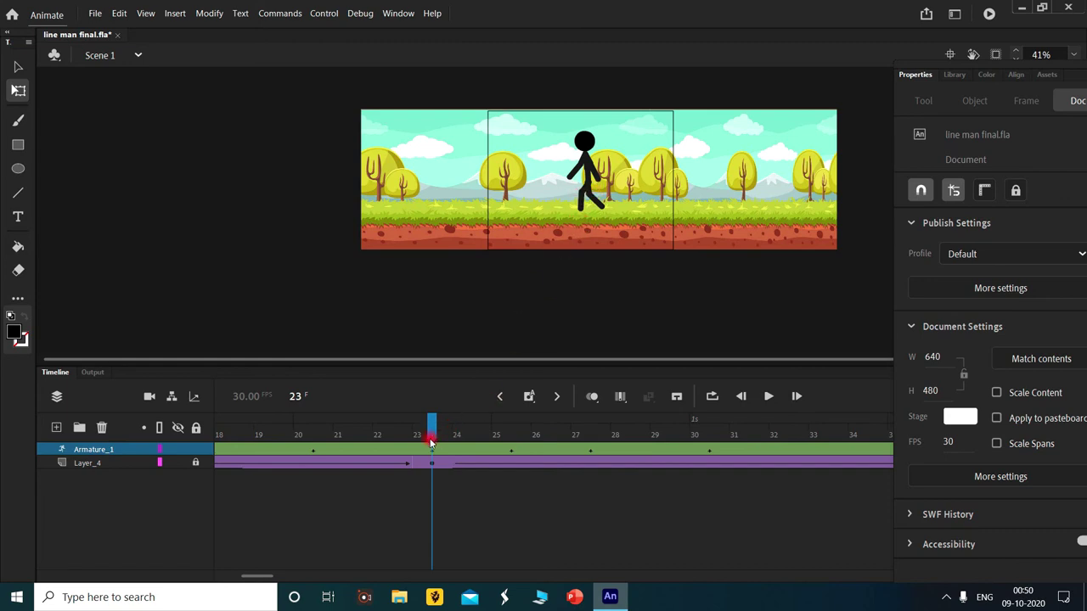
left_click_drag(432, 442, 598, 436)
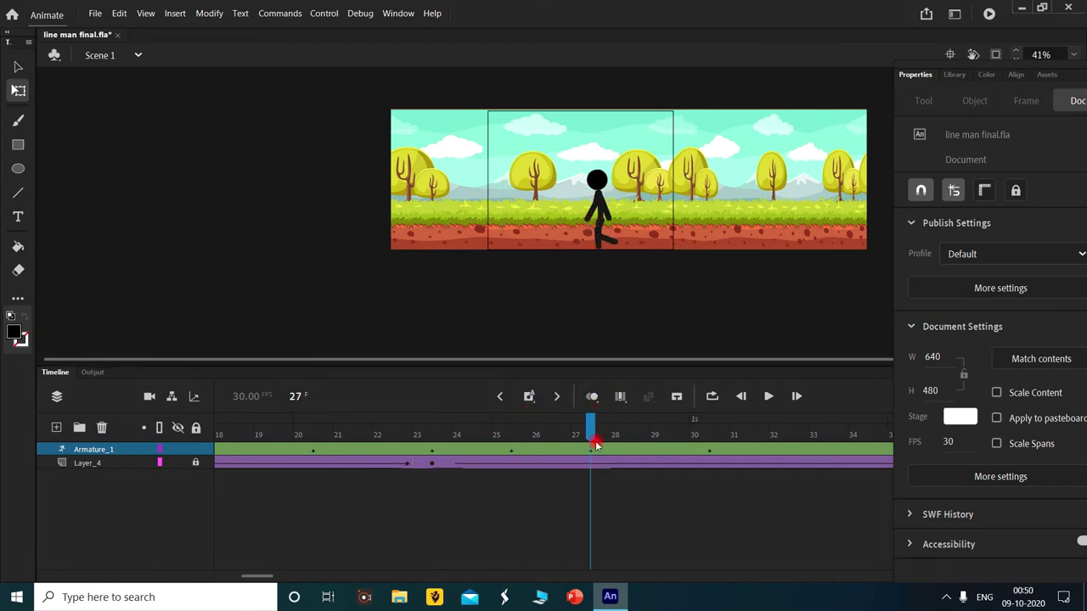
left_click(594, 443)
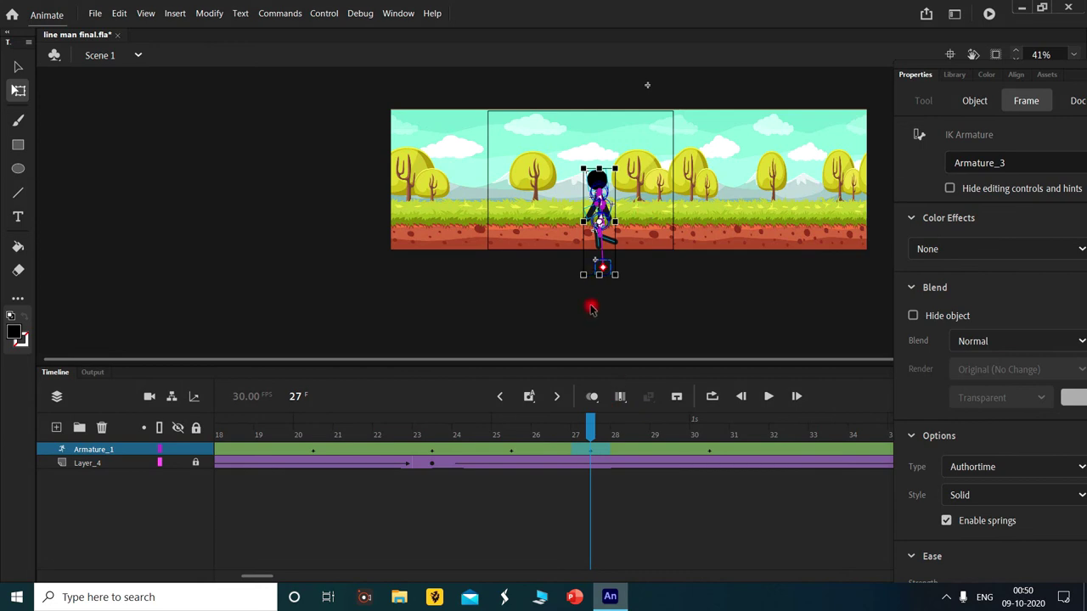
left_click_drag(602, 270, 588, 226)
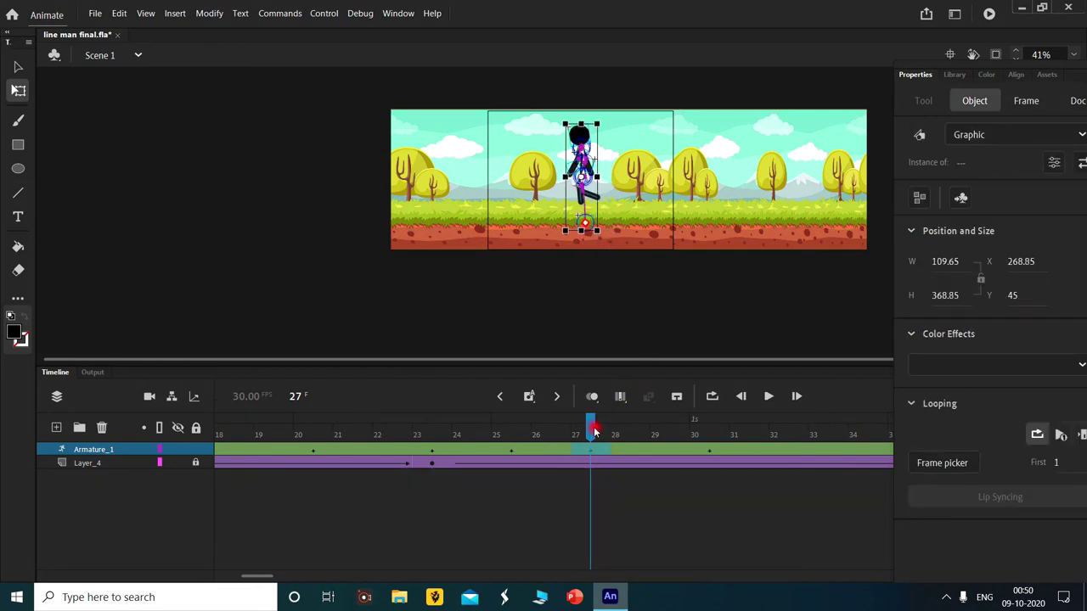
At the frame 30 pose, move the whole stick figure up onto the grass, at about X 336, Y 60
left_click_drag(594, 433, 701, 416)
left_click(710, 378)
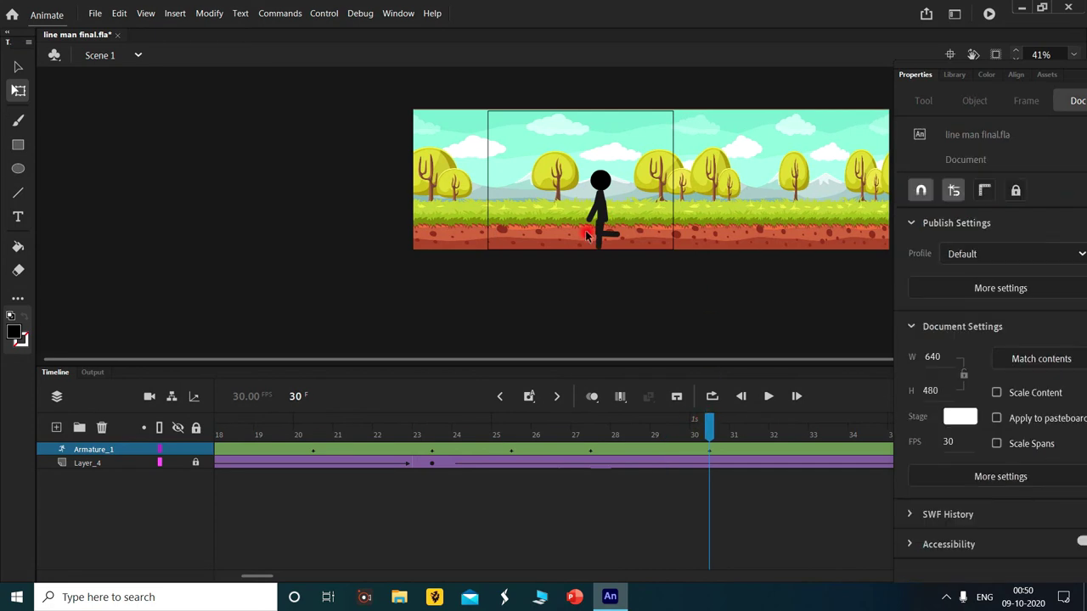
left_click(602, 260)
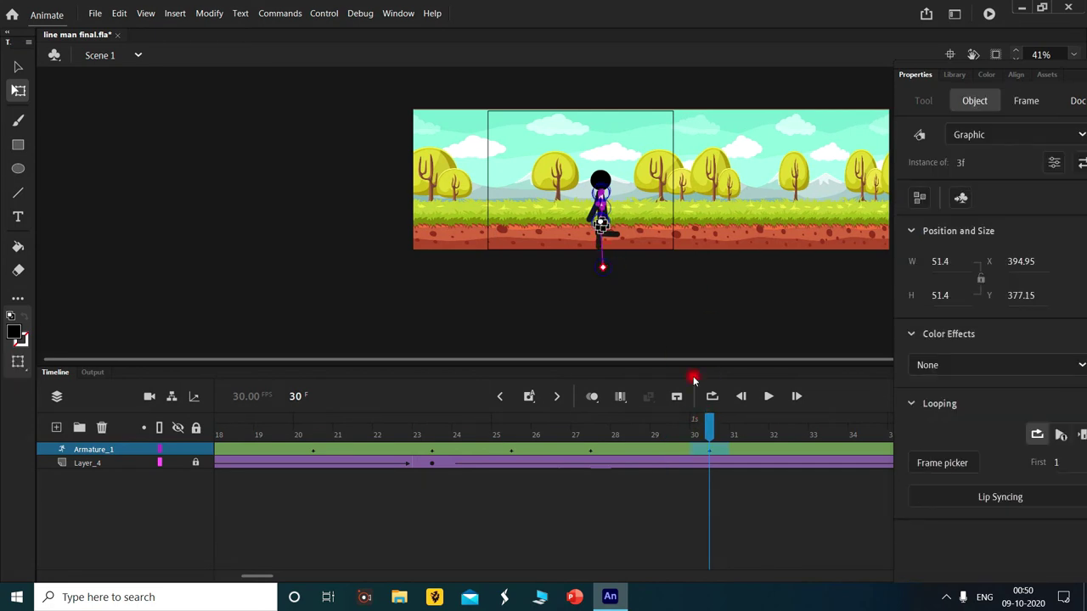
left_click(721, 451)
left_click(720, 453)
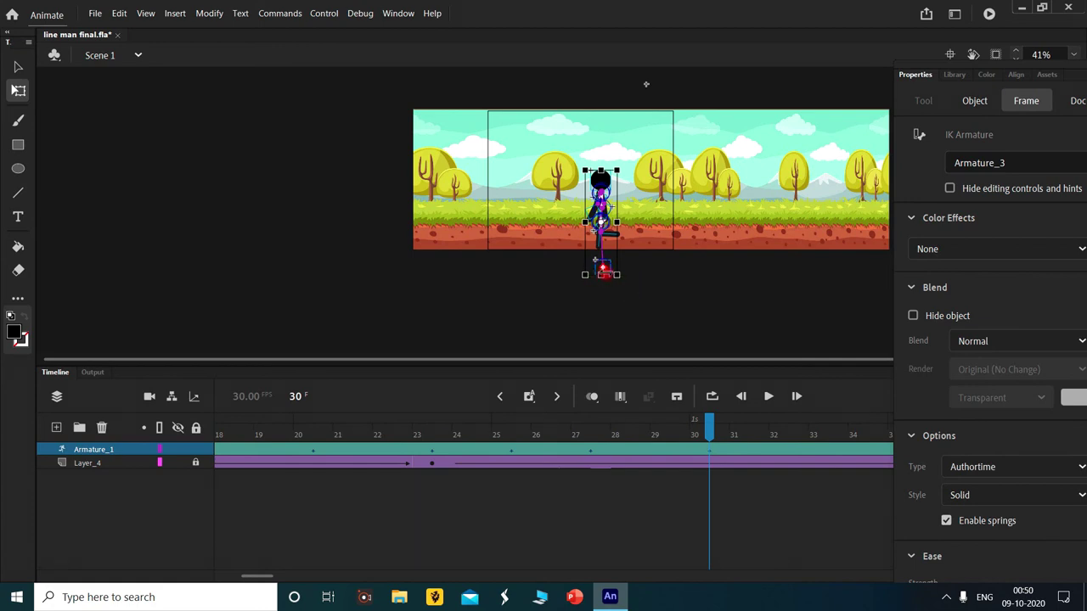
left_click_drag(602, 268, 600, 229)
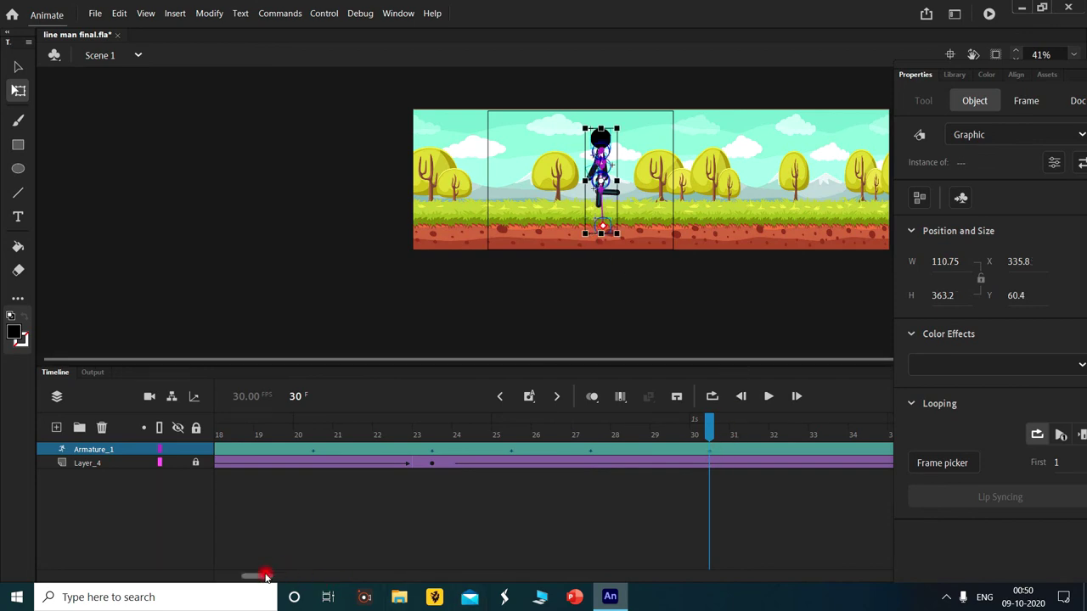
At the frame 35 pose, move the whole stick figure up onto the grass, at about X 280, Y 60
left_click_drag(265, 577, 279, 574)
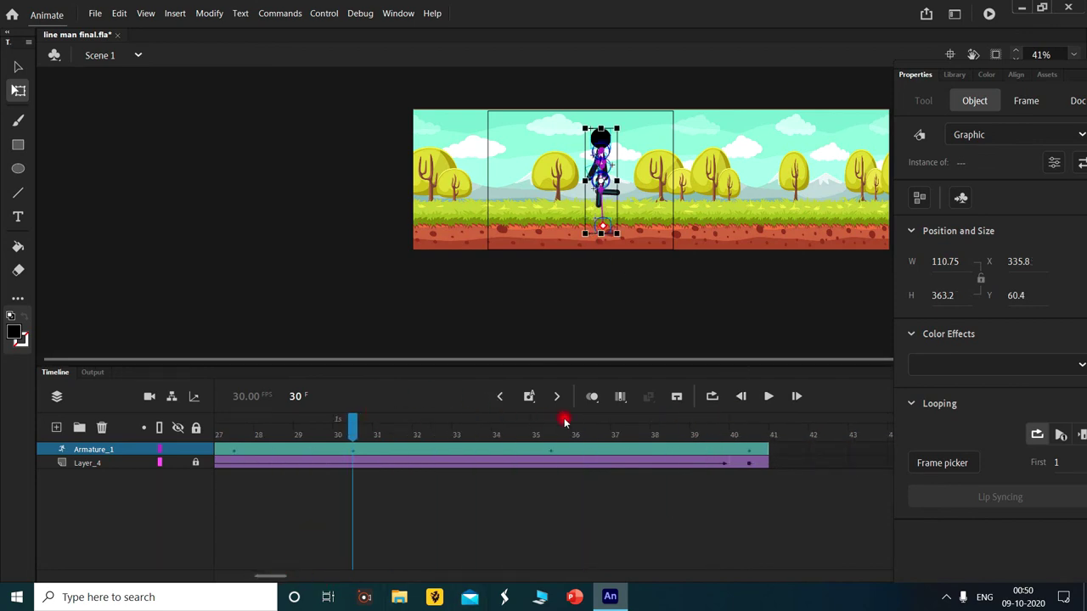
left_click(549, 440)
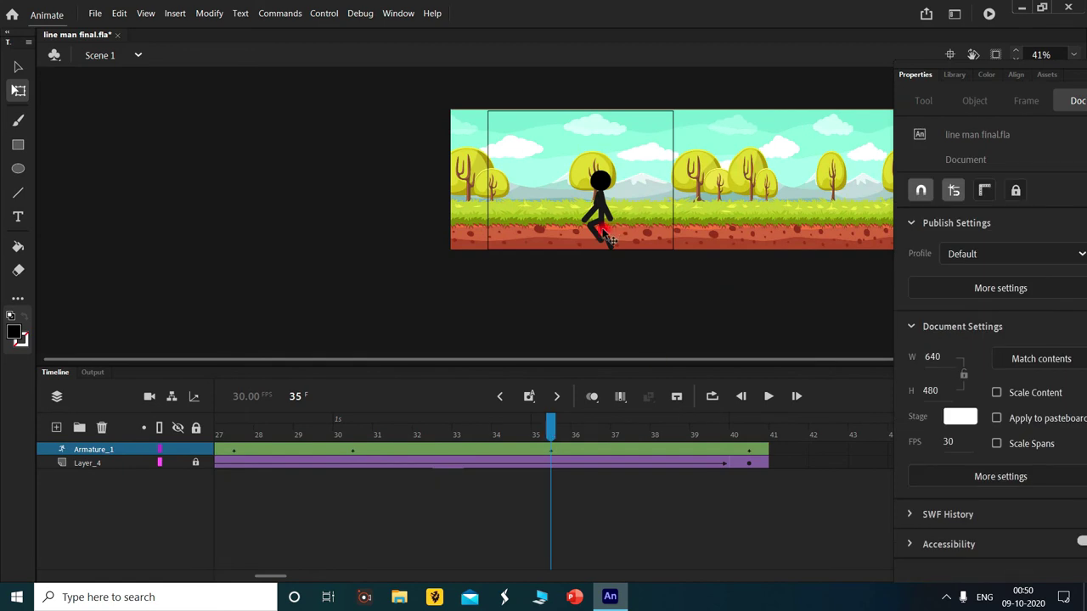
left_click(601, 227)
left_click(562, 450)
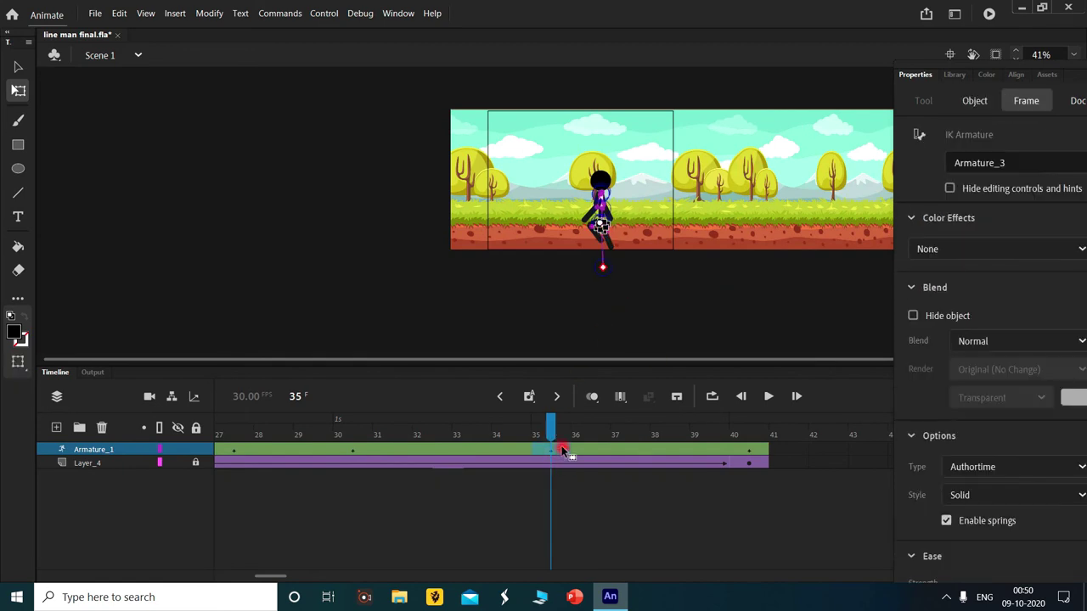
double_click(564, 449)
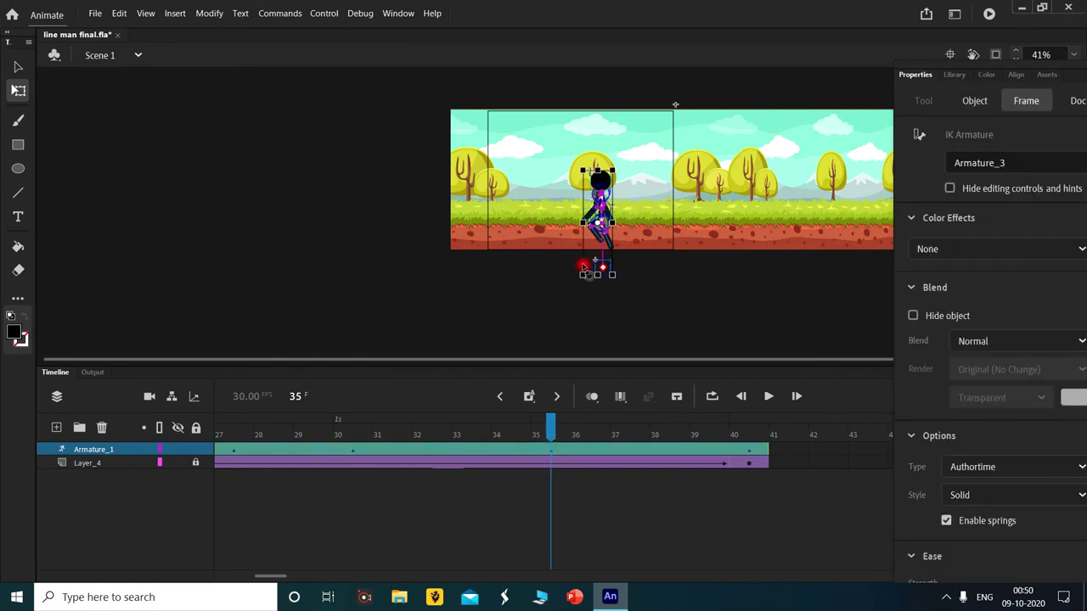
left_click(594, 226)
left_click(592, 234)
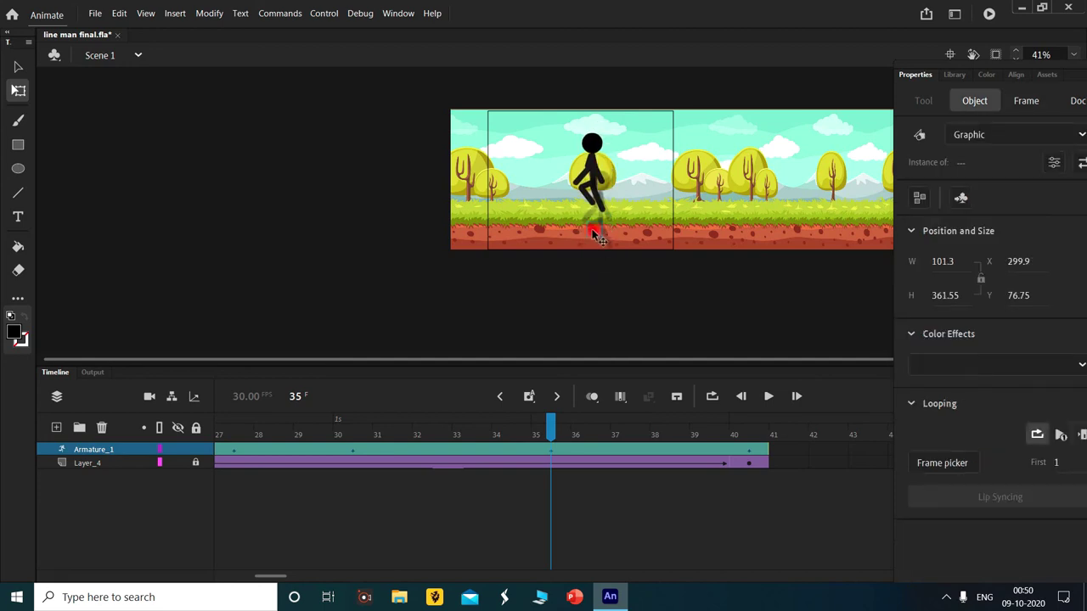
left_click_drag(596, 229, 574, 251)
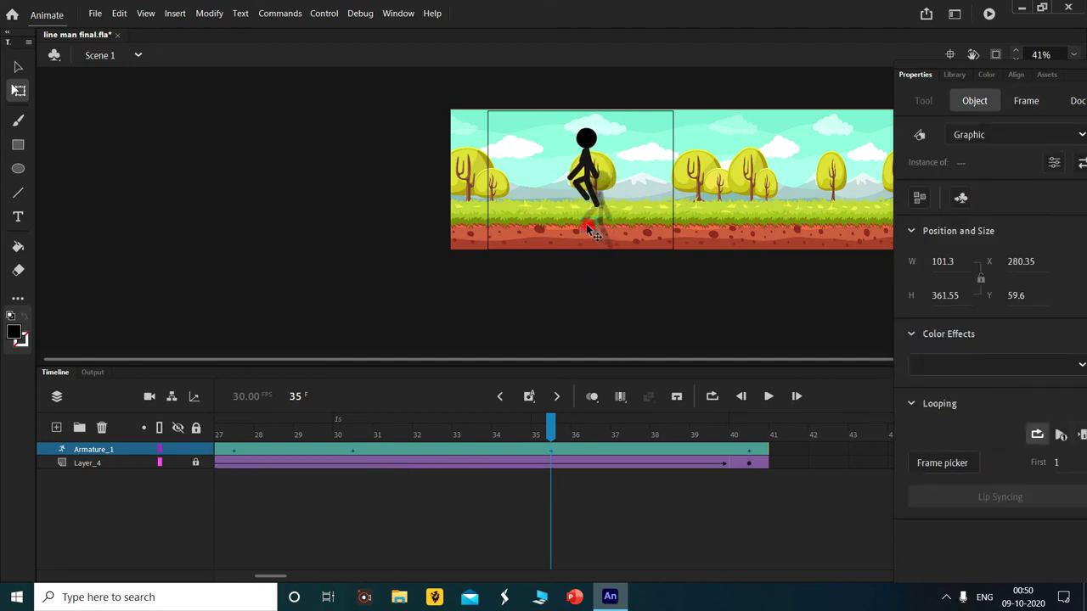
At the frame 40 pose, move the whole stick figure up onto the grass, at about X 318, Y 56
left_click_drag(553, 425, 750, 427)
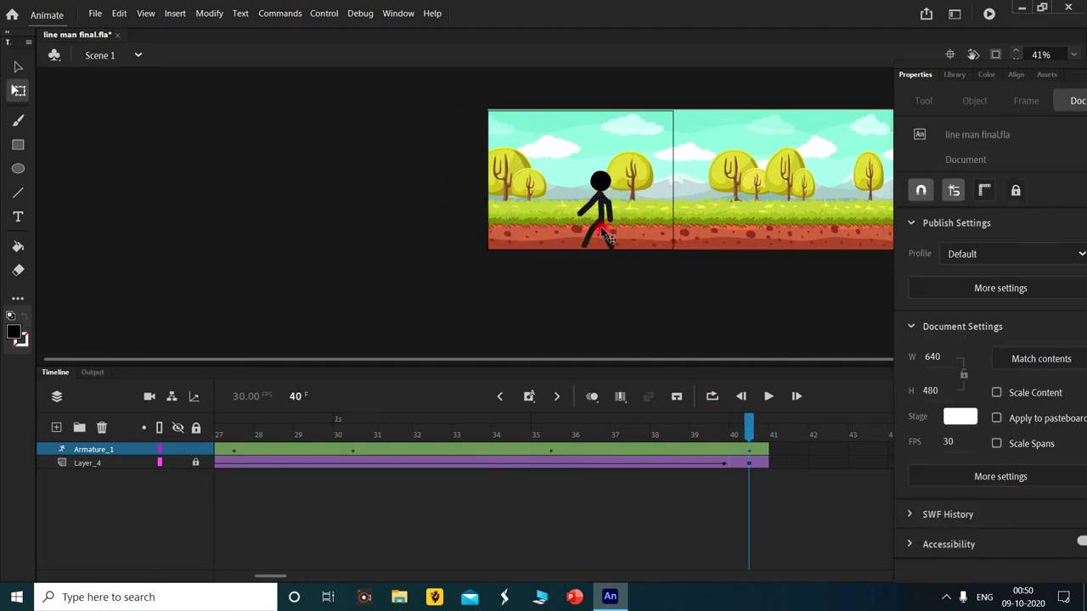
left_click(756, 448)
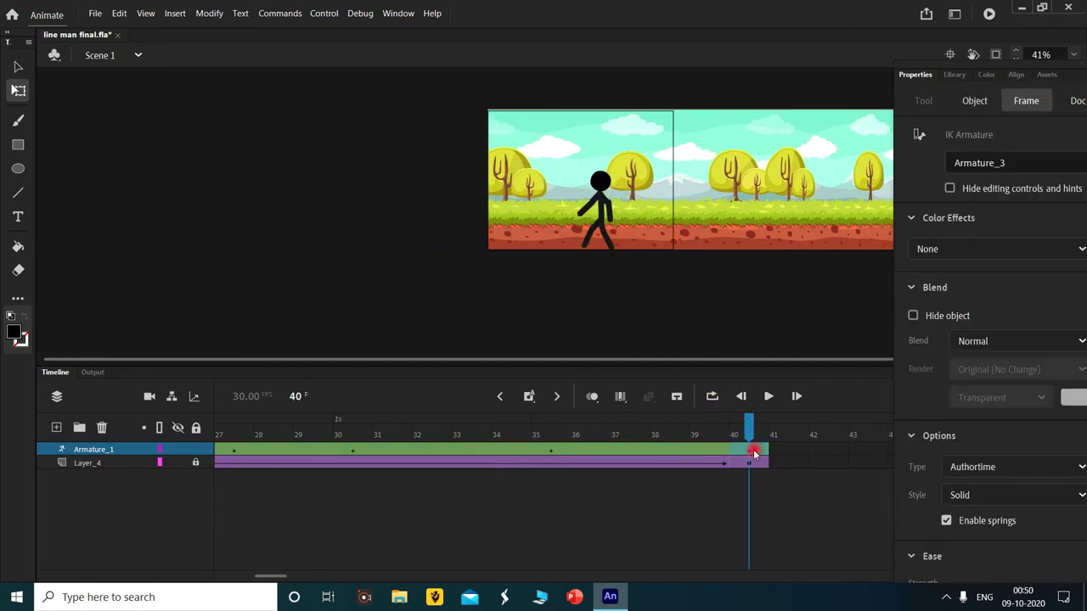
left_click_drag(605, 266, 599, 223)
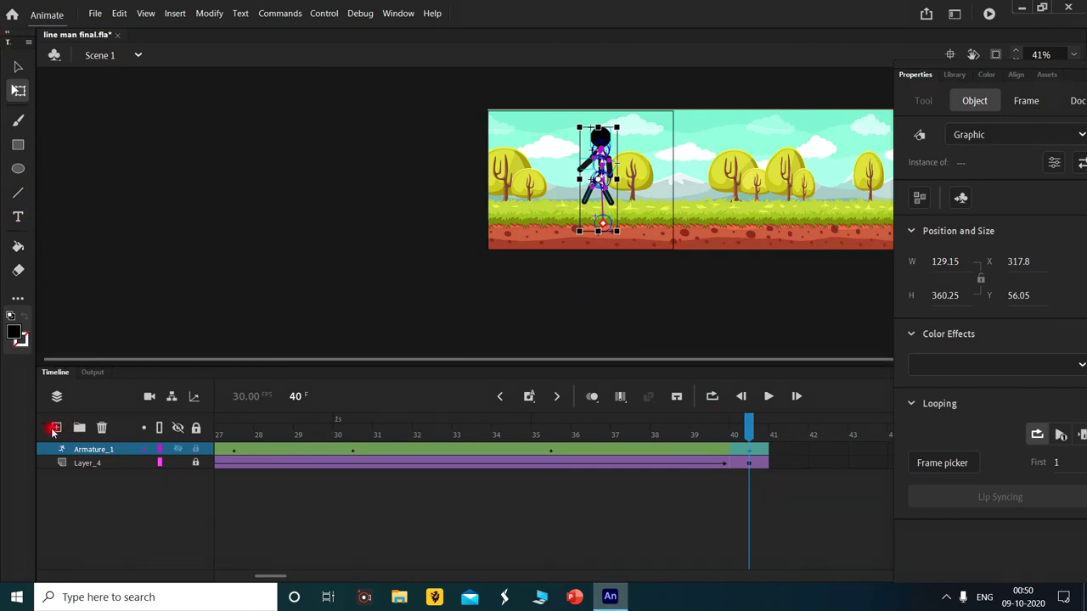
Add a layer directly above the background layer and, at frame 1, draw a black strokeless rectangle on it covering the whole stage
left_click(90, 466)
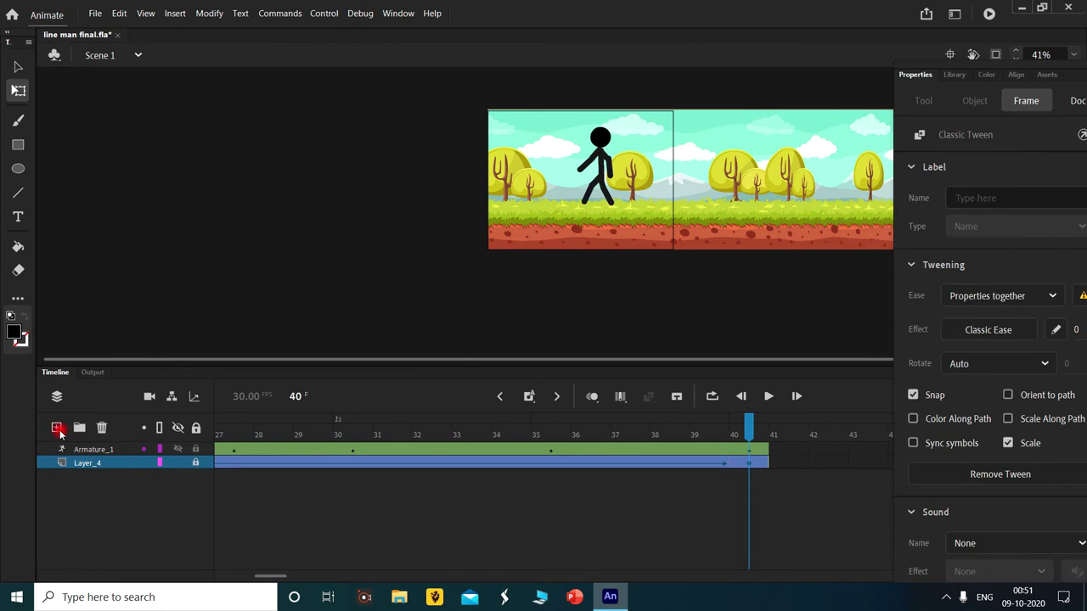
left_click(57, 428)
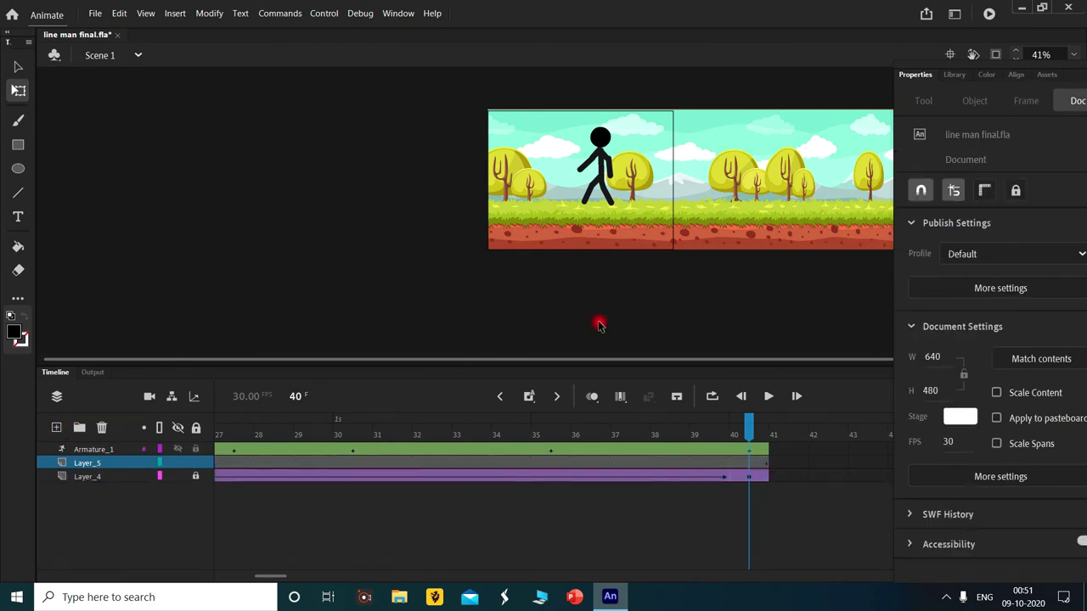
left_click_drag(751, 438, 4, 366)
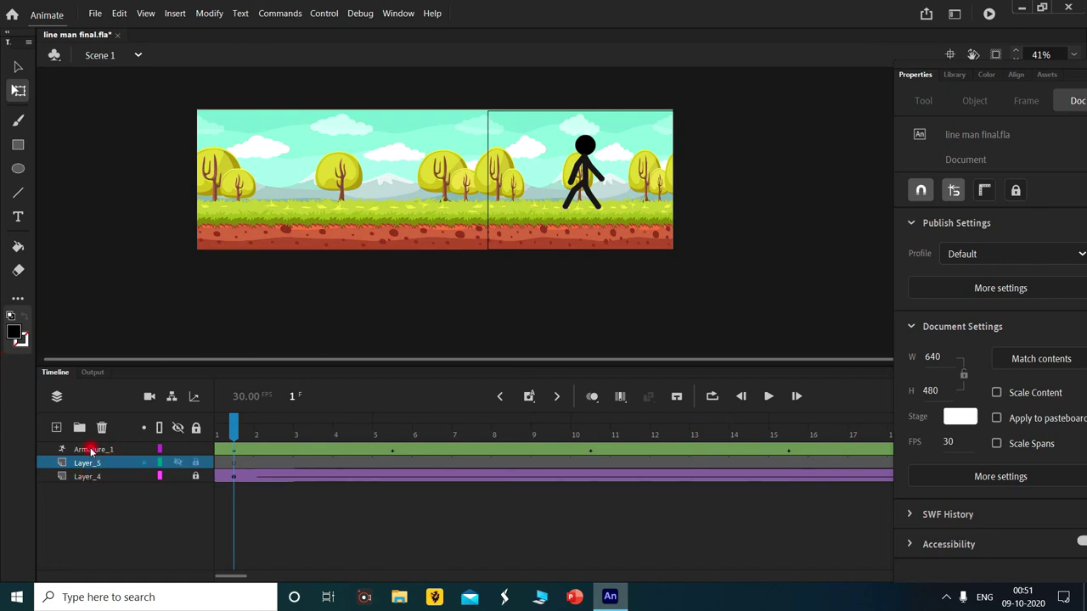
left_click(18, 144)
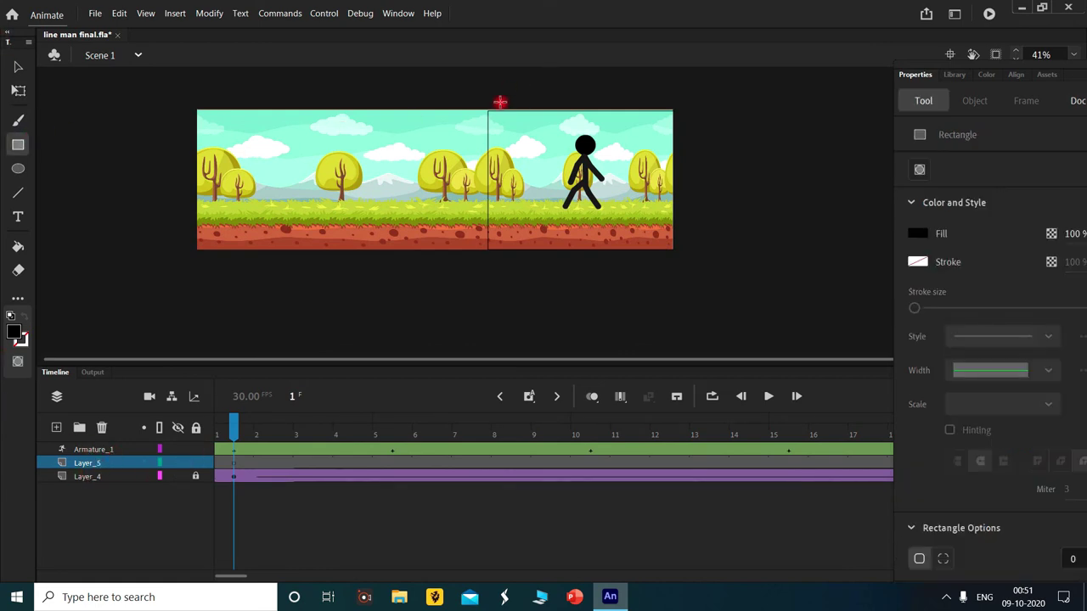
left_click_drag(487, 108, 671, 253)
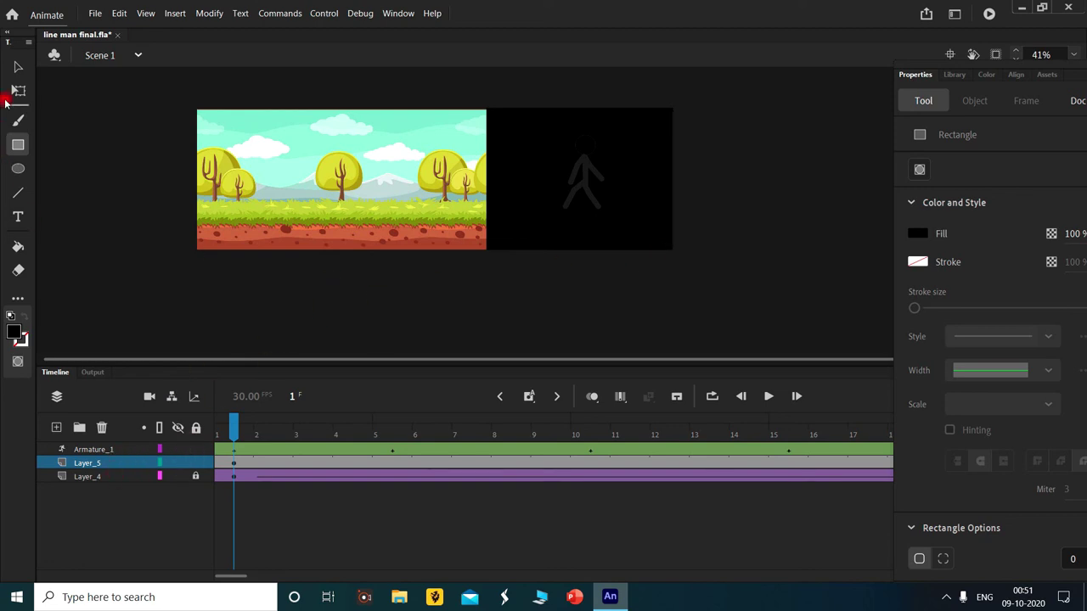
left_click(17, 66)
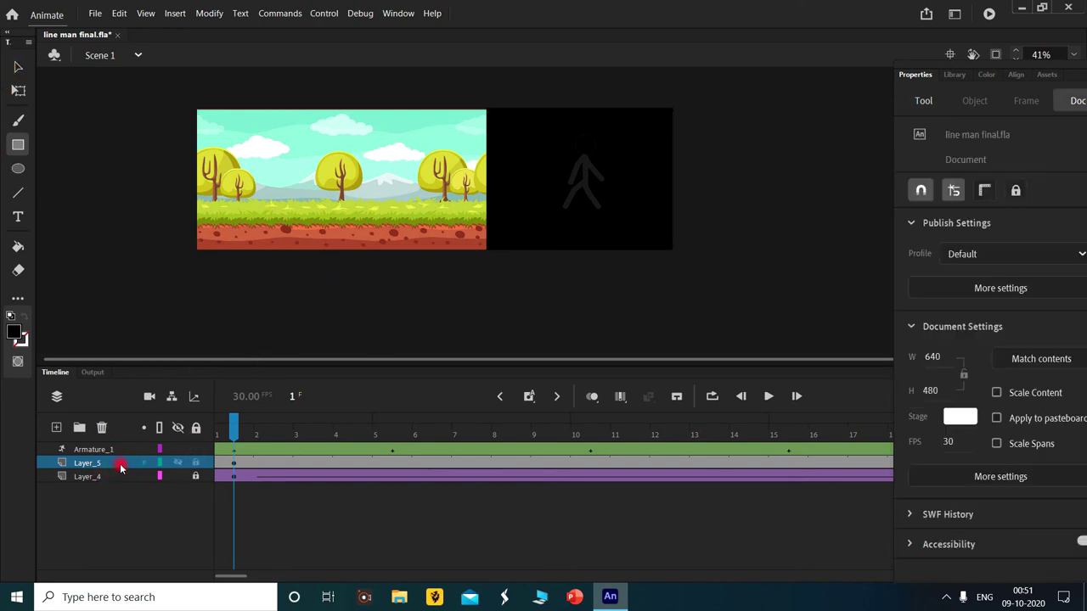
Turn the black rectangle's layer into a mask over the background layer so the landscape is limited to the stage area
right_click(120, 466)
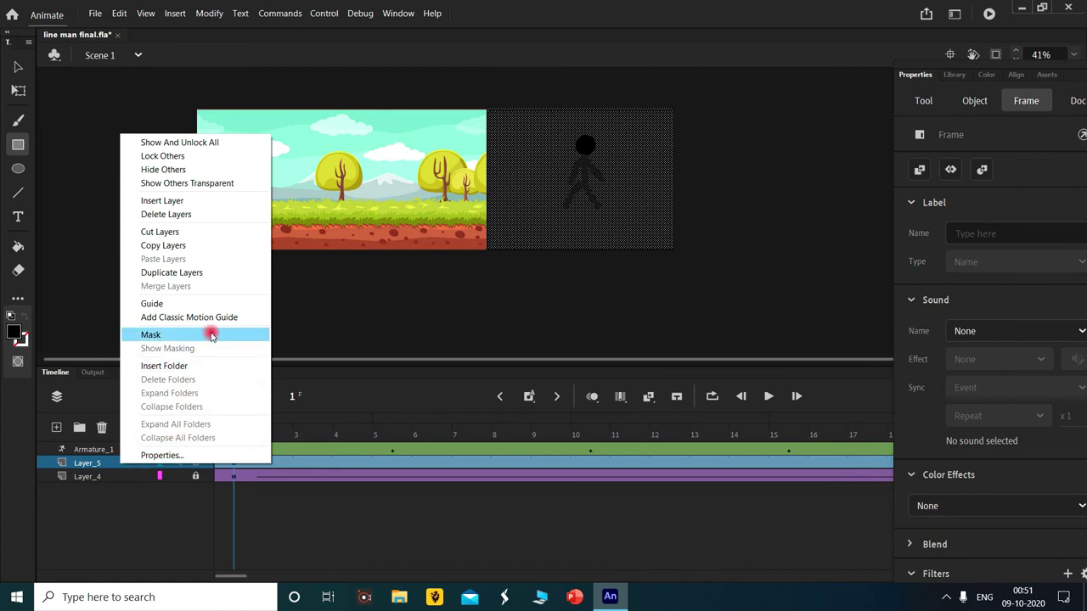
left_click(212, 335)
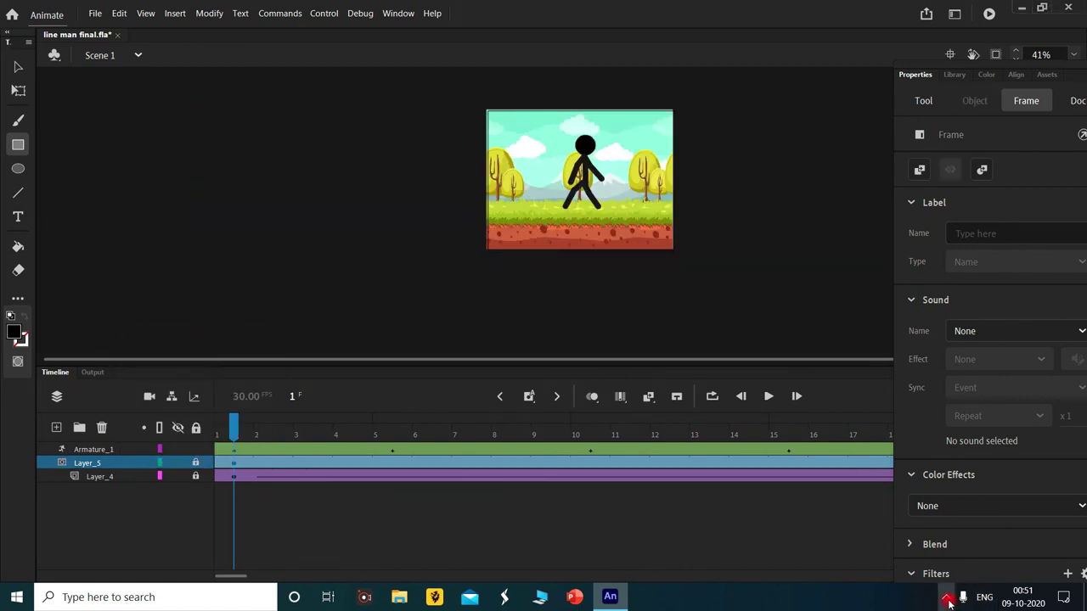
left_click(771, 549)
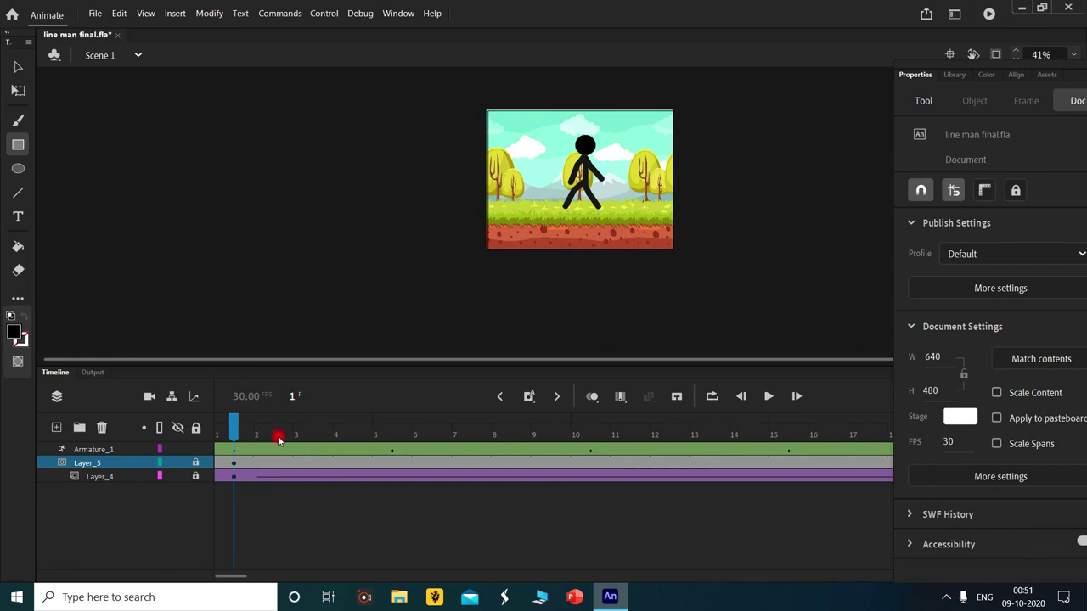
Scrub through the walk animation to check the masked background, and test the movie
left_click_drag(235, 425, 809, 473)
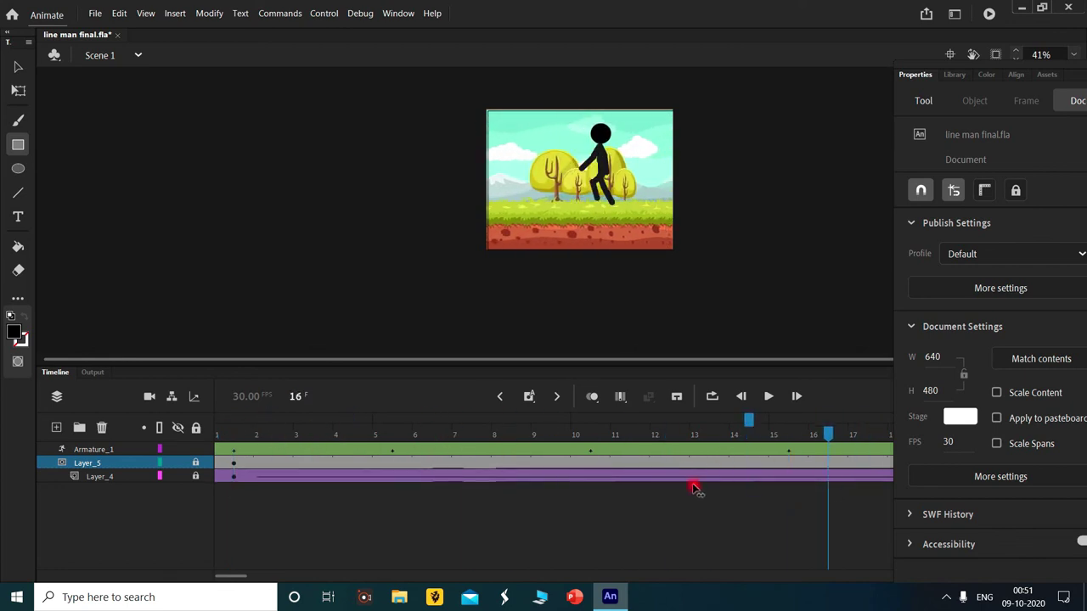
left_click_drag(692, 488, 240, 456)
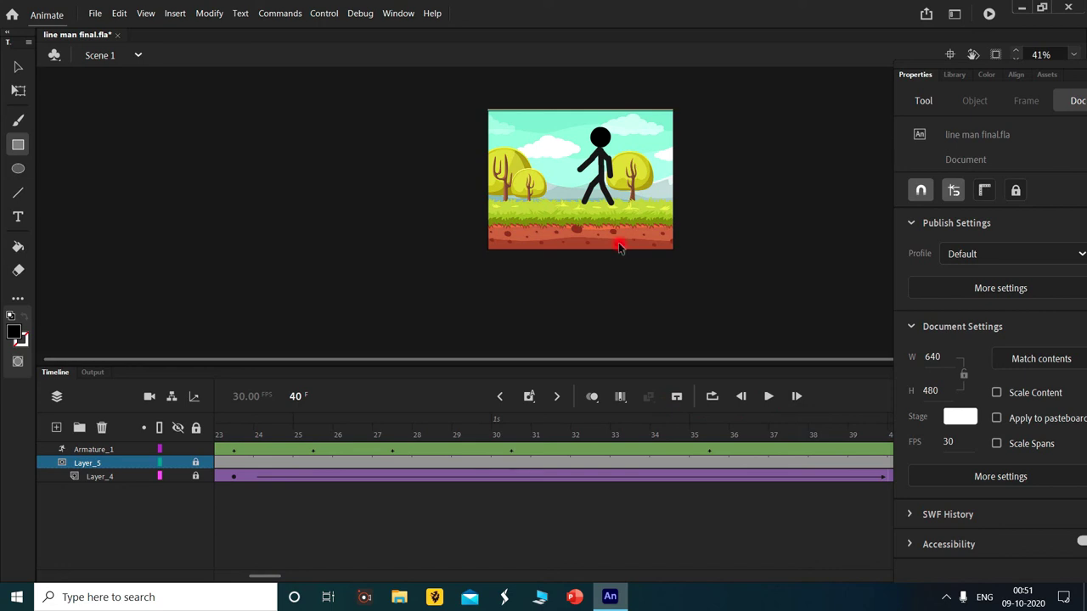
key("ctrl+Return")
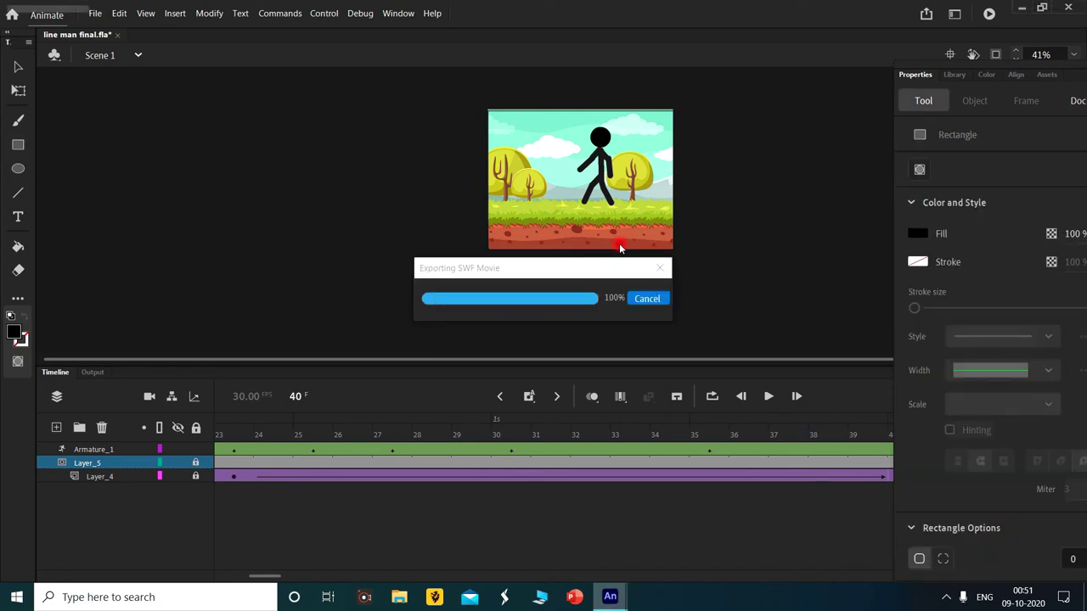